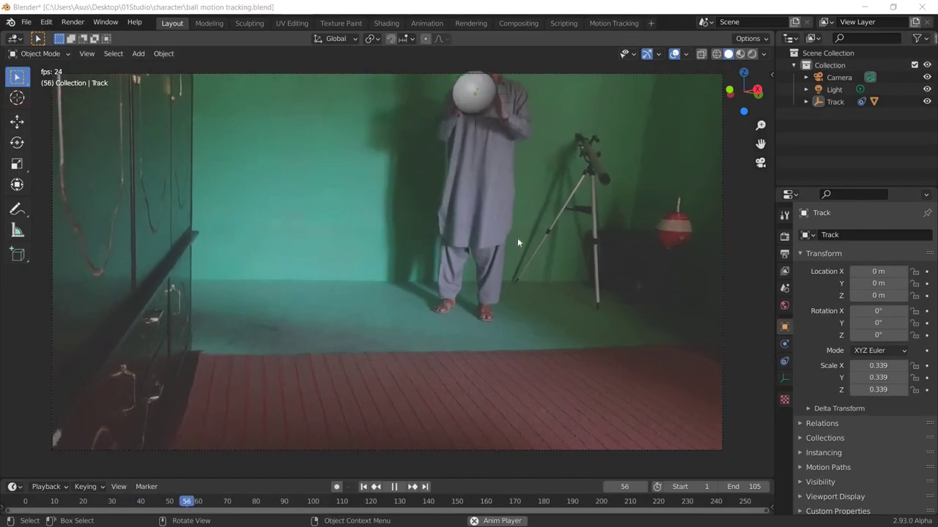
pyautogui.hotkey('shift', 'Left')
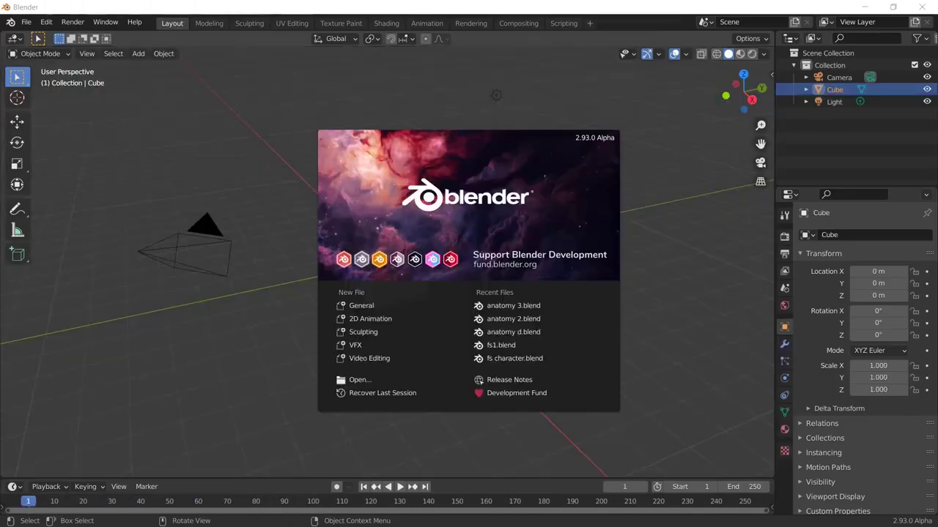
# Step: Dismiss the splash screen and add a VFX Motion Tracking workspace
pyautogui.click(686, 324)
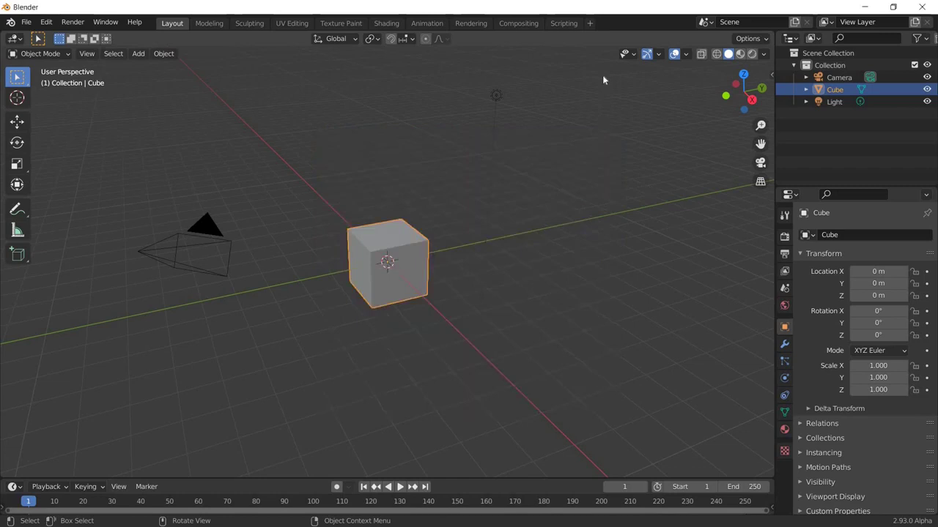
pyautogui.click(591, 23)
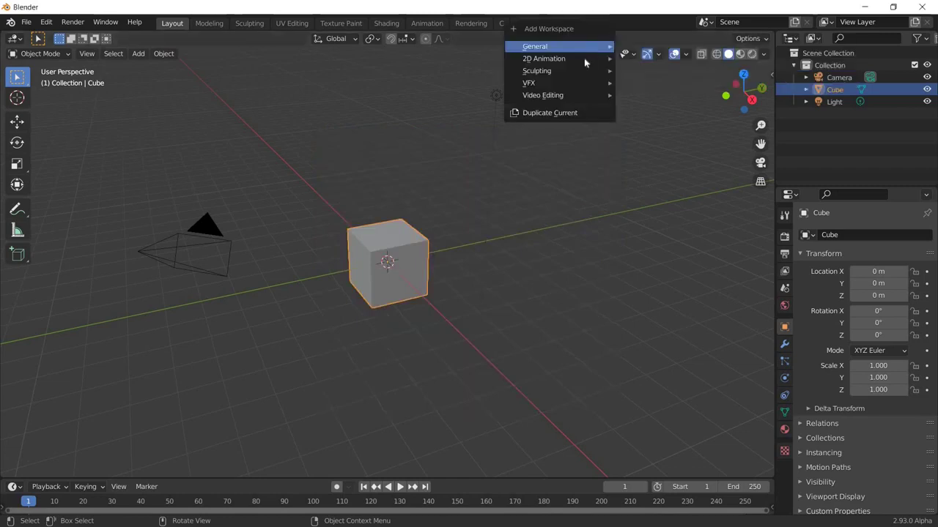
pyautogui.moveTo(576, 83)
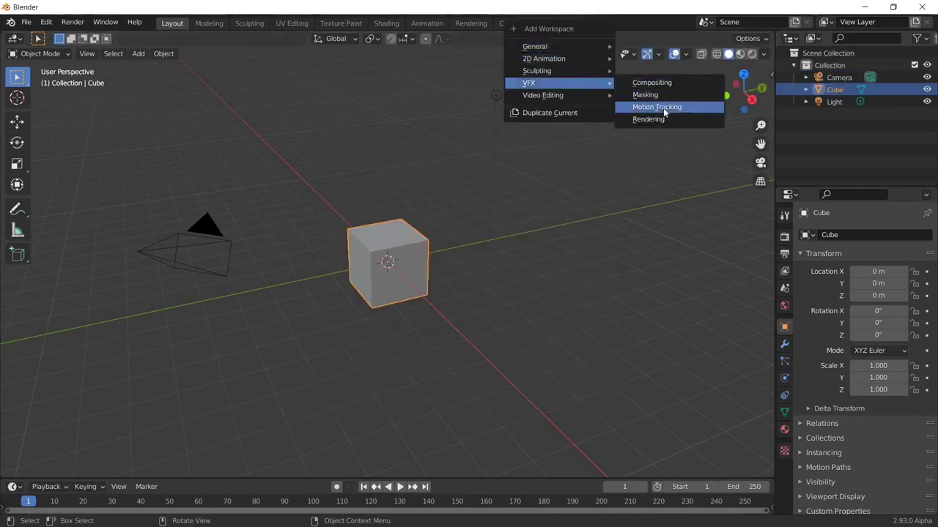
pyautogui.click(656, 107)
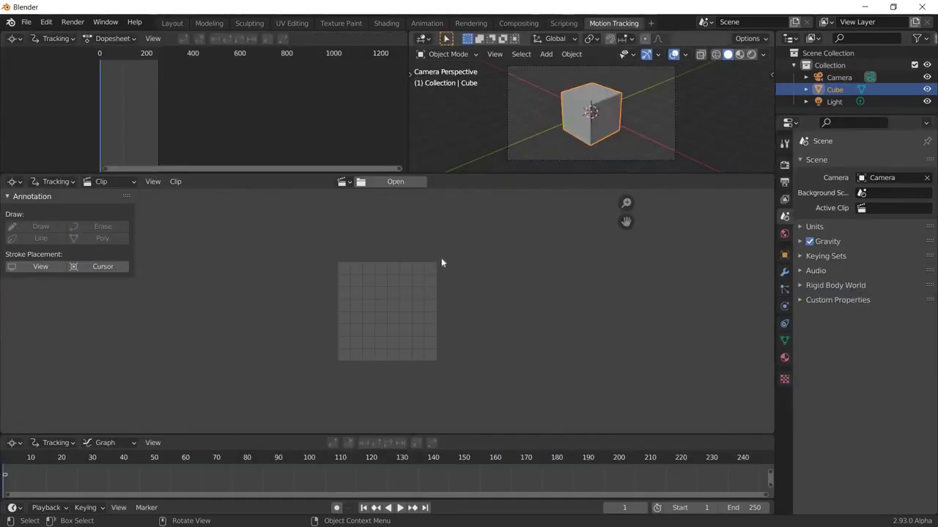
# Step: Load the footage "Playing with ball.mp4" from C:\1 into the movie clip editor
pyautogui.click(396, 183)
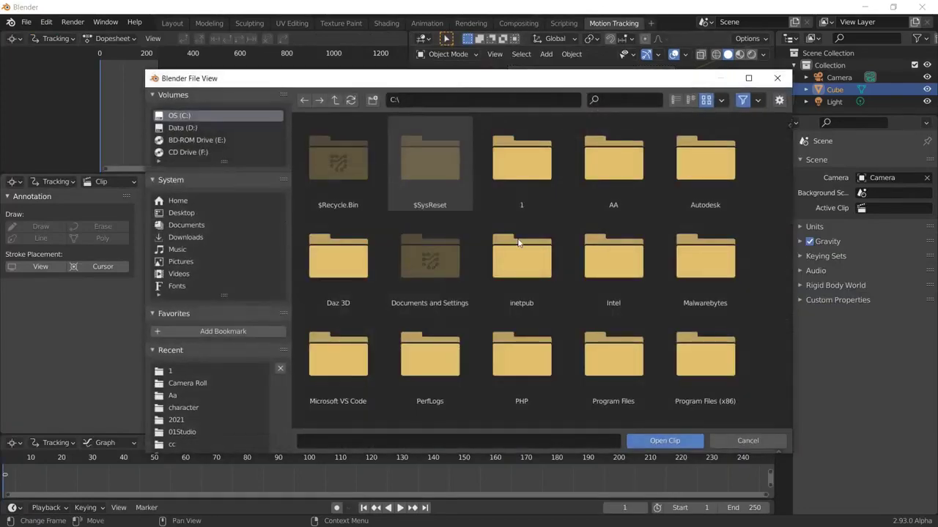
pyautogui.click(523, 206)
pyautogui.doubleClick(523, 206)
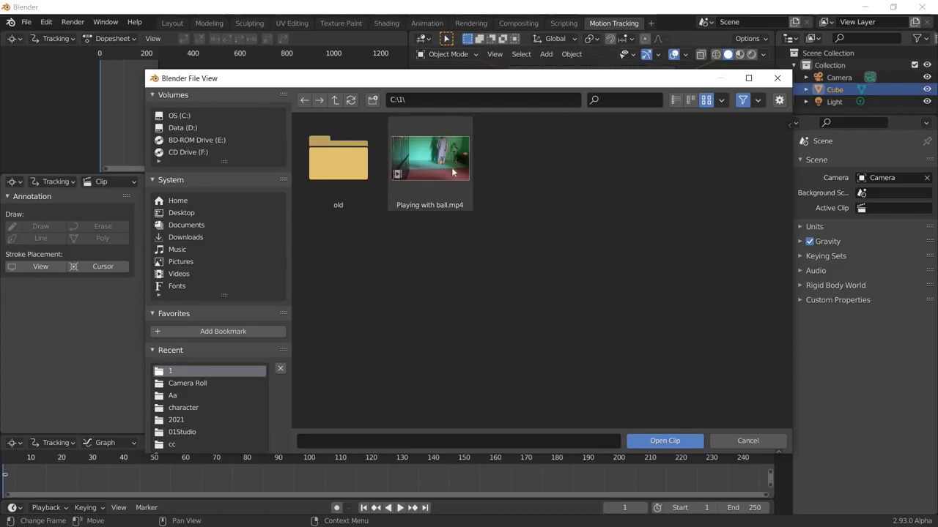
pyautogui.doubleClick(454, 172)
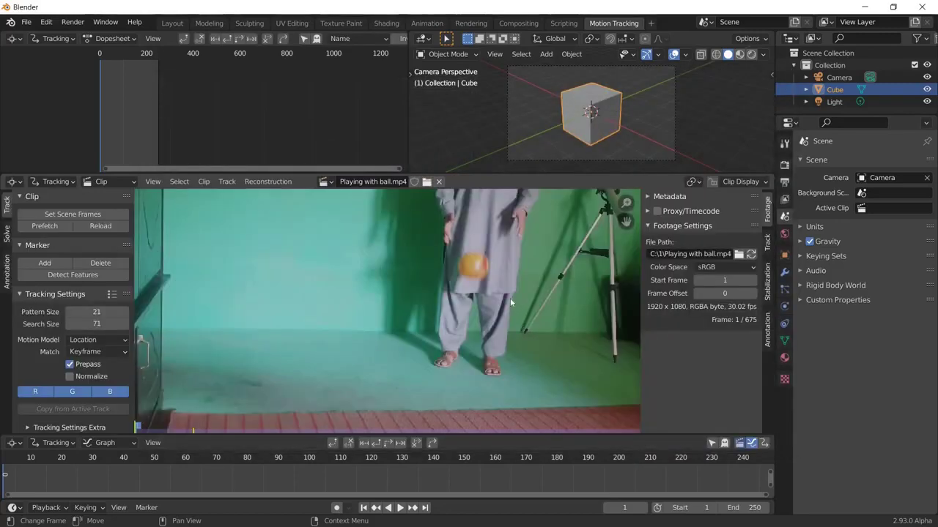
pyautogui.scroll(-2, 508, 298)
pyautogui.scroll(-1, 445, 293)
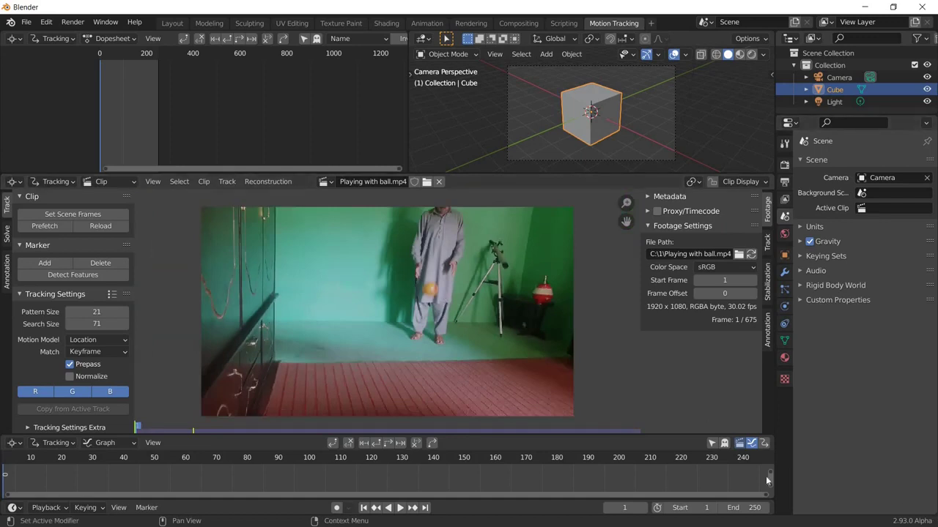
# Step: Place a tracking marker on the orange ball at frame 1 and set the scene's end frame to 105
pyautogui.click(34, 264)
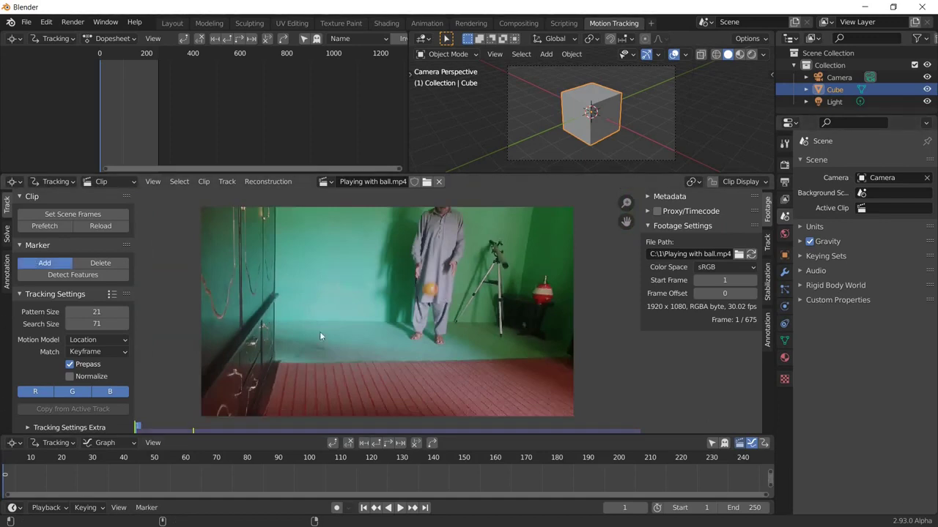
pyautogui.click(430, 293)
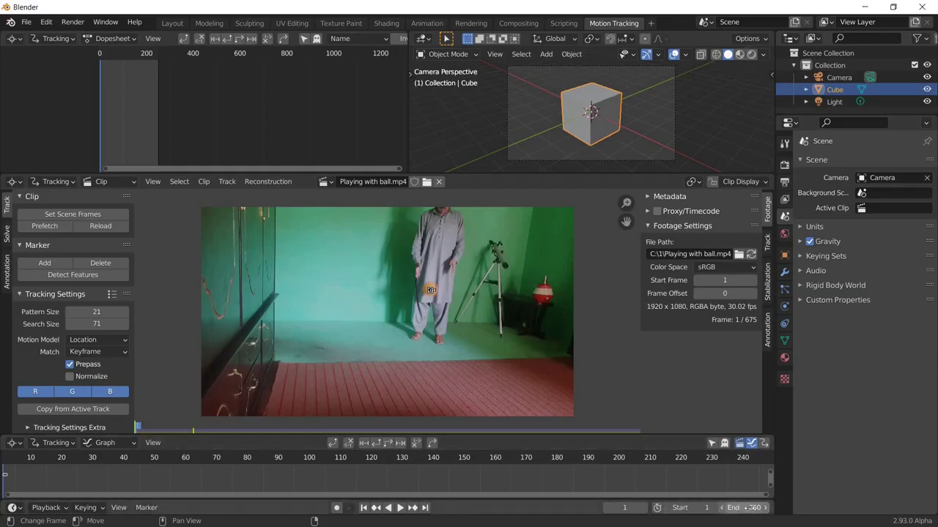
pyautogui.click(750, 507)
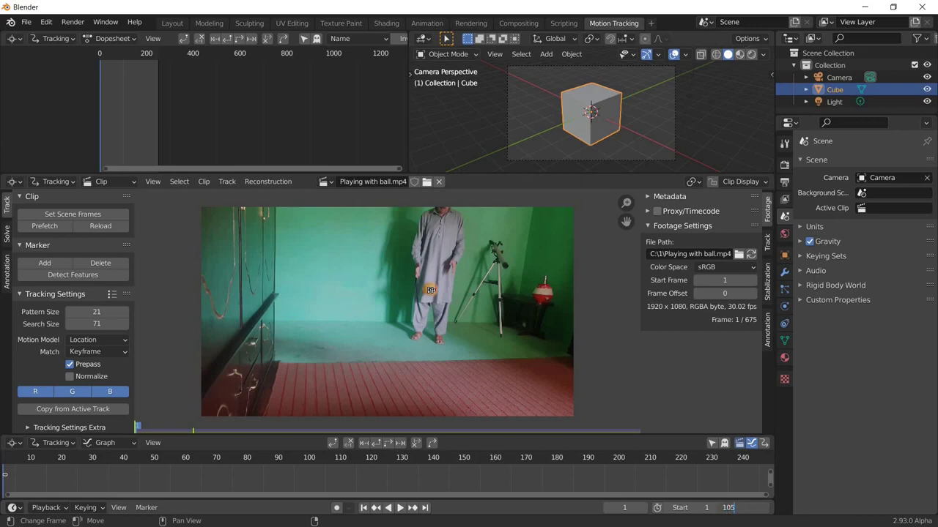
pyautogui.press('Return')
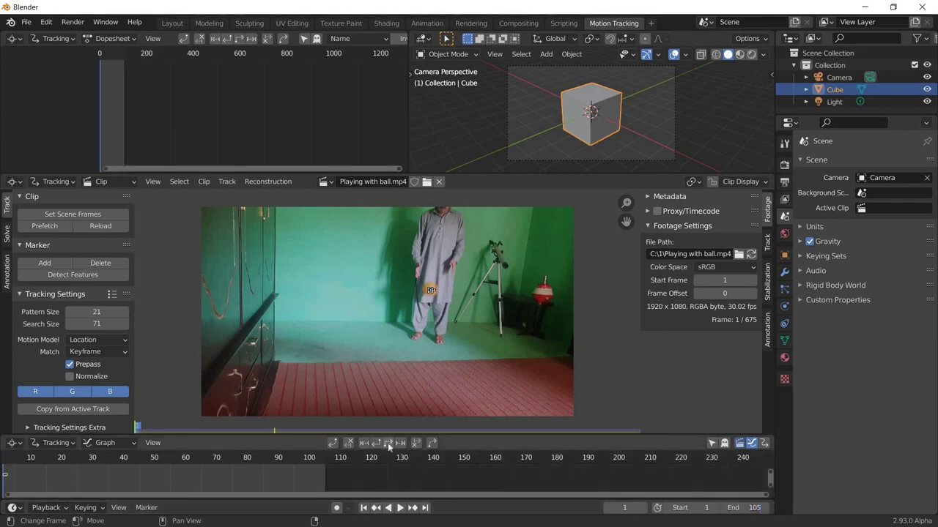
# Step: Track the ball marker forward from frame 1 and recentre it on the ball at frame 2
pyautogui.click(387, 442)
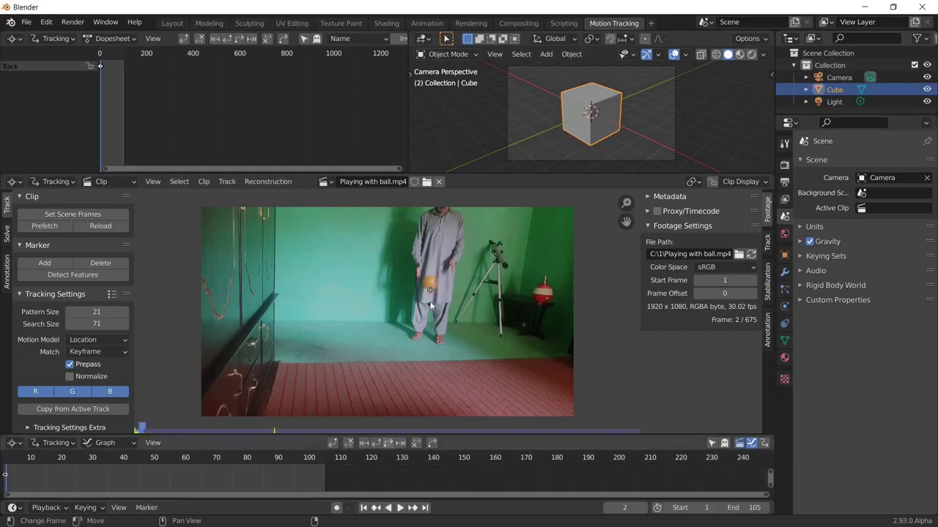
pyautogui.scroll(1, 458, 281)
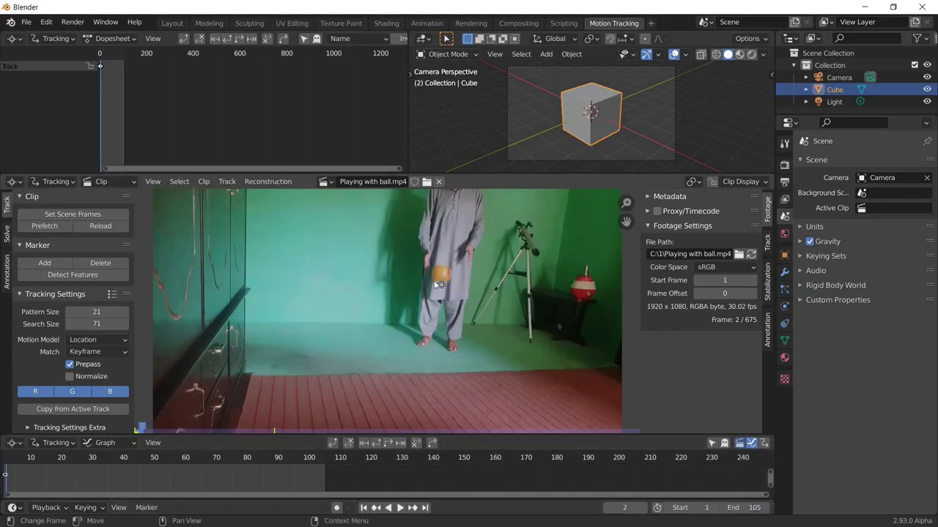
pyautogui.press('g')
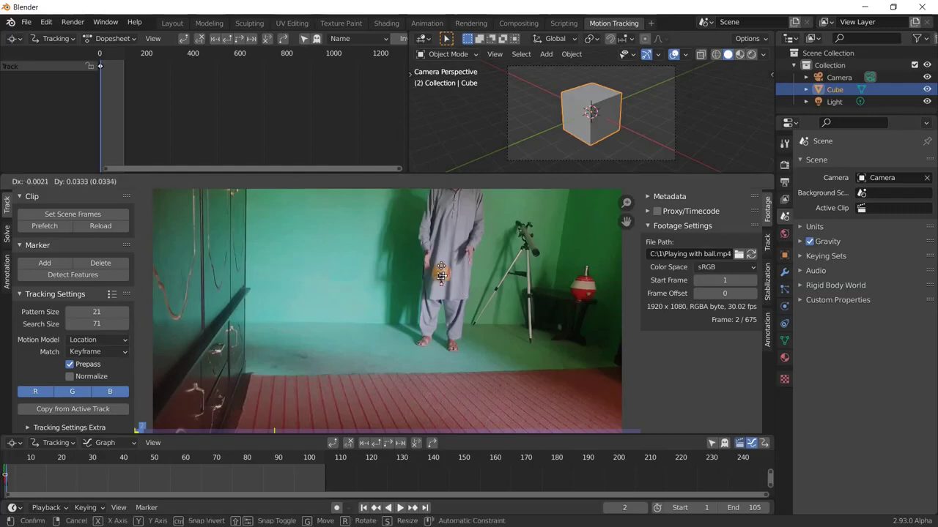
pyautogui.click(441, 273)
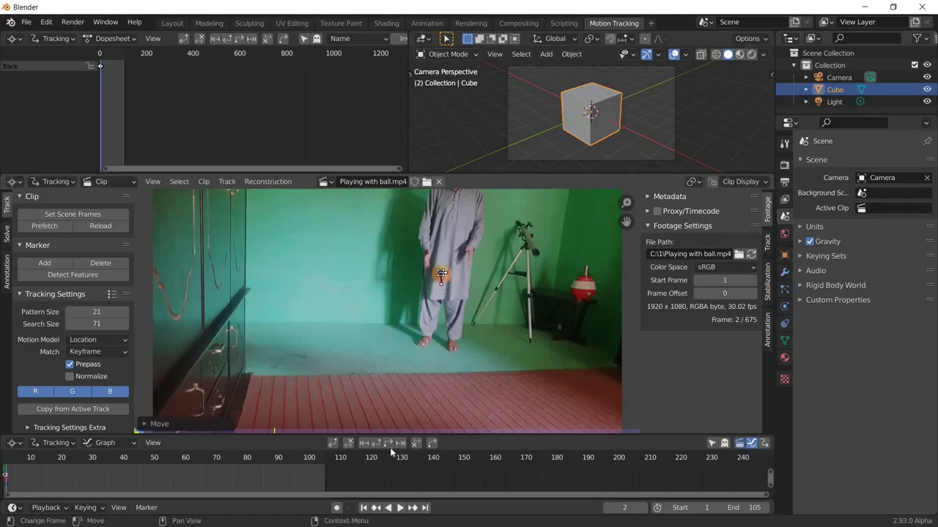
# Step: Continue tracking forward from frame 2 and move the marker back onto the ball at frame 22
pyautogui.click(387, 443)
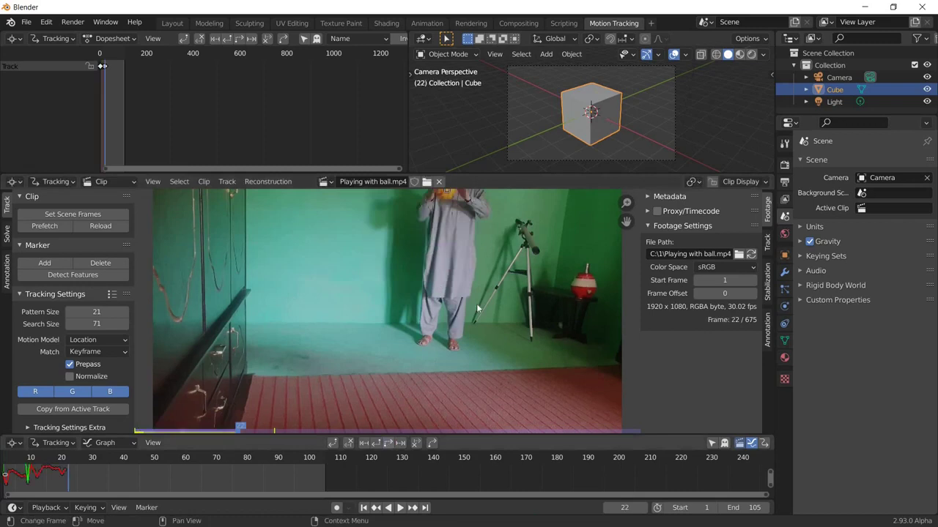
pyautogui.scroll(-1, 468, 272)
pyautogui.scroll(-1, 469, 277)
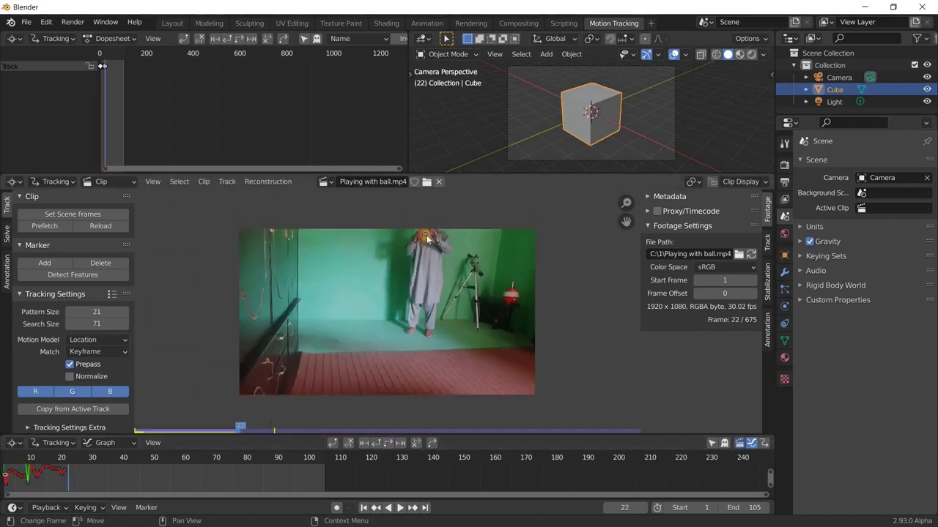
pyautogui.press('g')
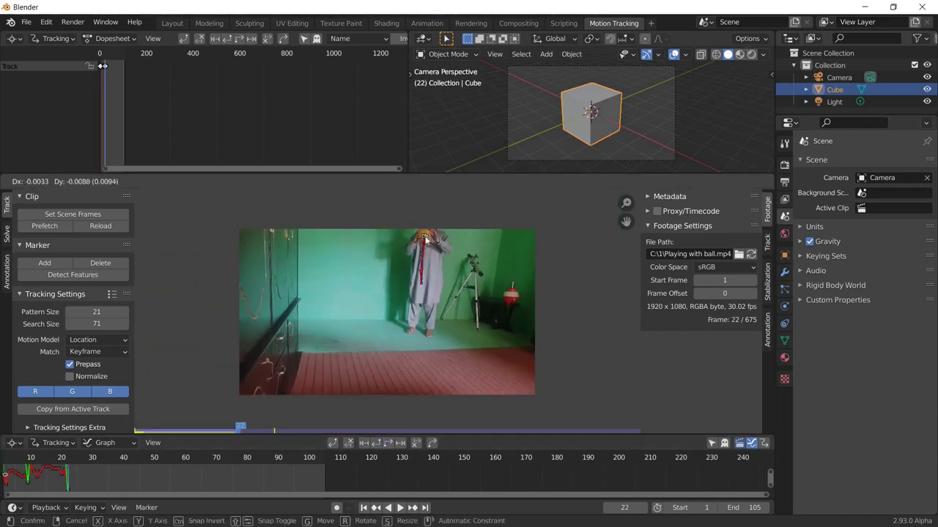
pyautogui.click(424, 236)
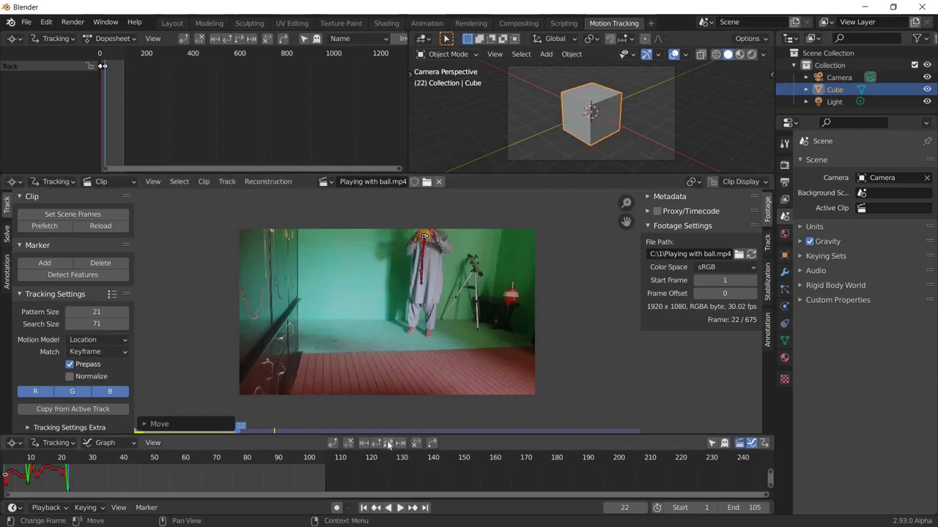
# Step: Resume forward tracking from frame 22 and reposition the marker on the ball at frame 24
pyautogui.click(388, 445)
pyautogui.click(388, 445)
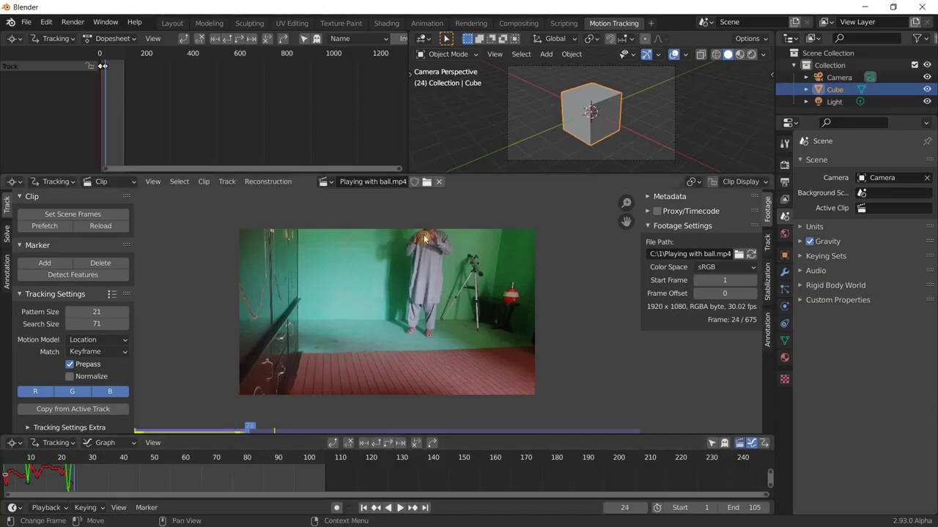
pyautogui.press('g')
pyautogui.click(425, 236)
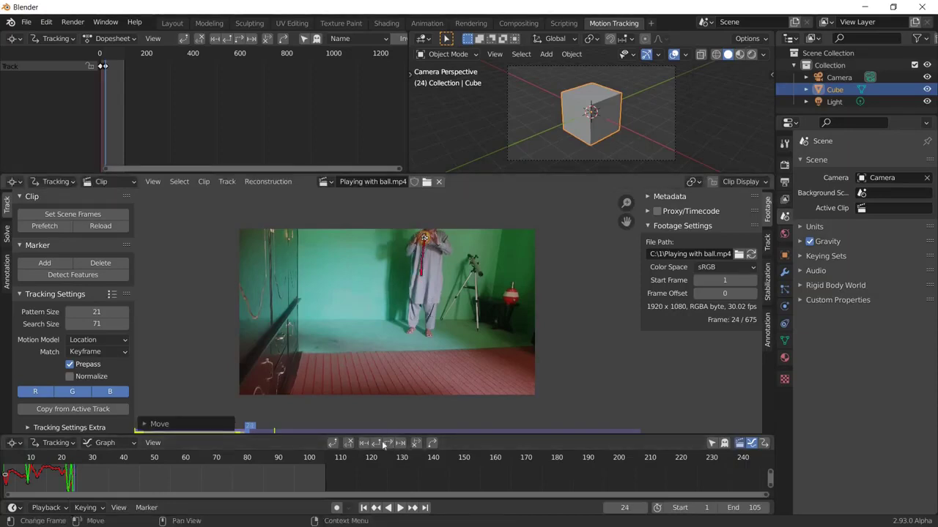
# Step: Track forward from frame 24 and move the marker down onto the falling ball at frame 27
pyautogui.click(389, 443)
pyautogui.click(389, 443)
pyautogui.click(389, 443)
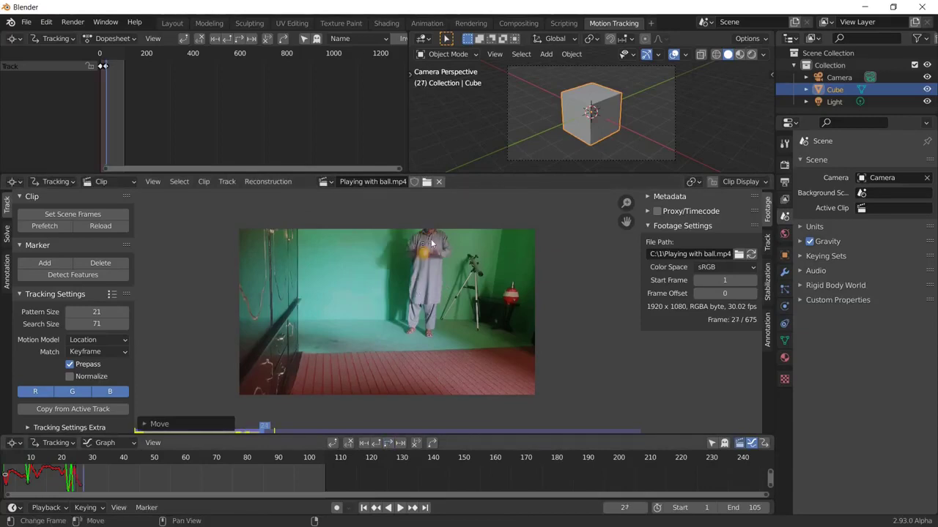
pyautogui.press('g')
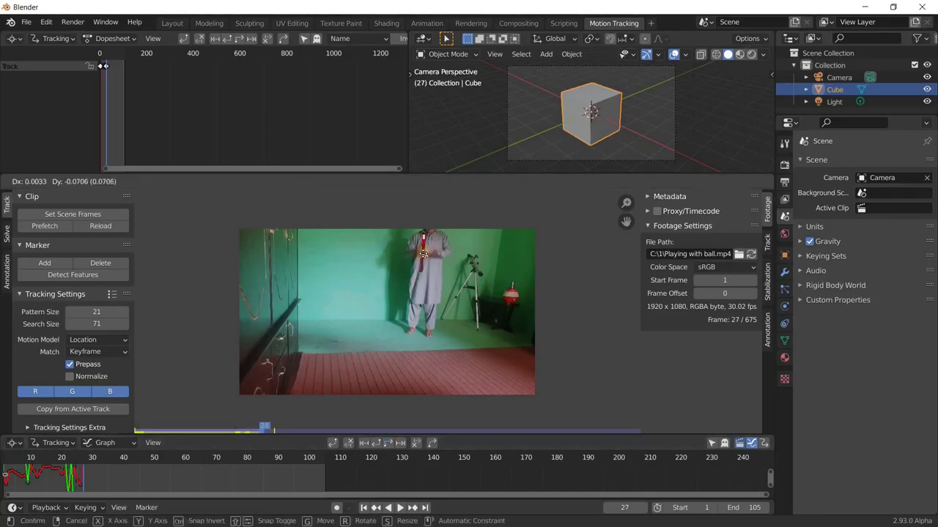
pyautogui.click(422, 252)
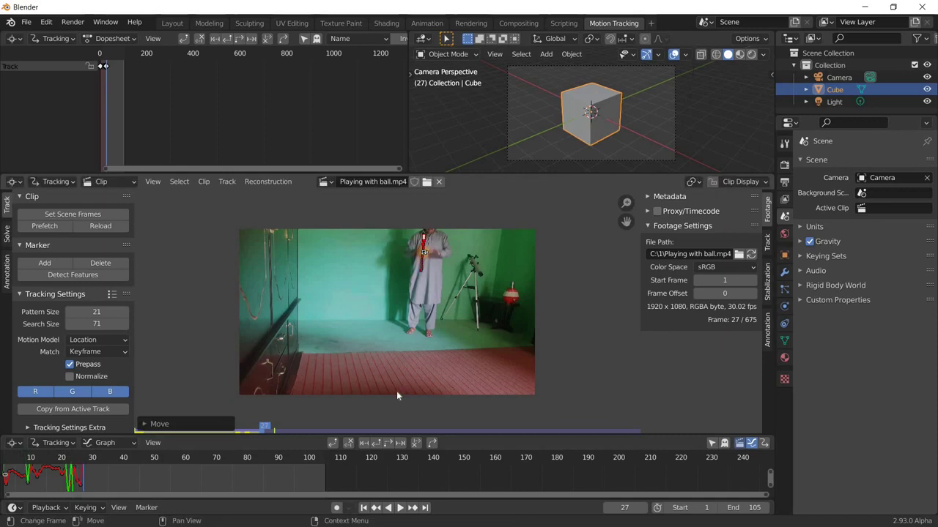
# Step: Continue tracking forward from frame 27, correcting the marker's position on the ball near the feet at frames 35 and 36
pyautogui.click(387, 442)
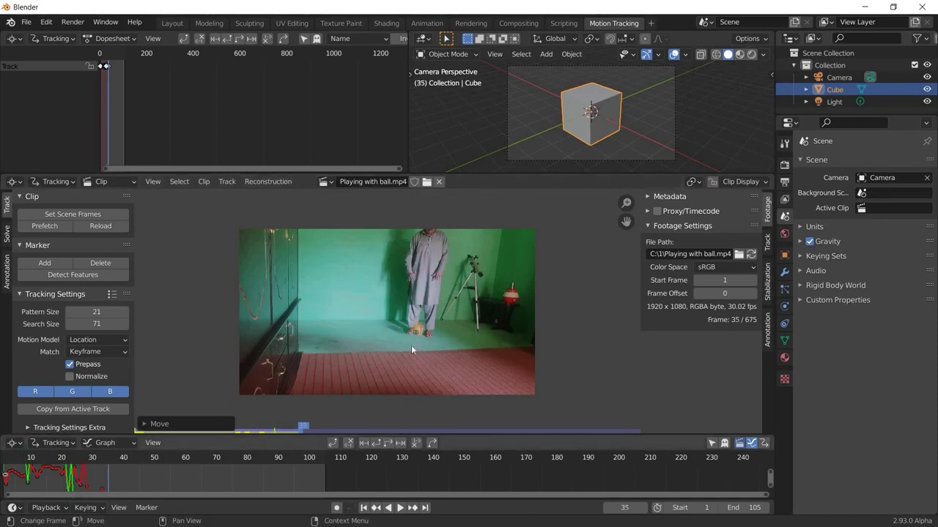
pyautogui.press('g')
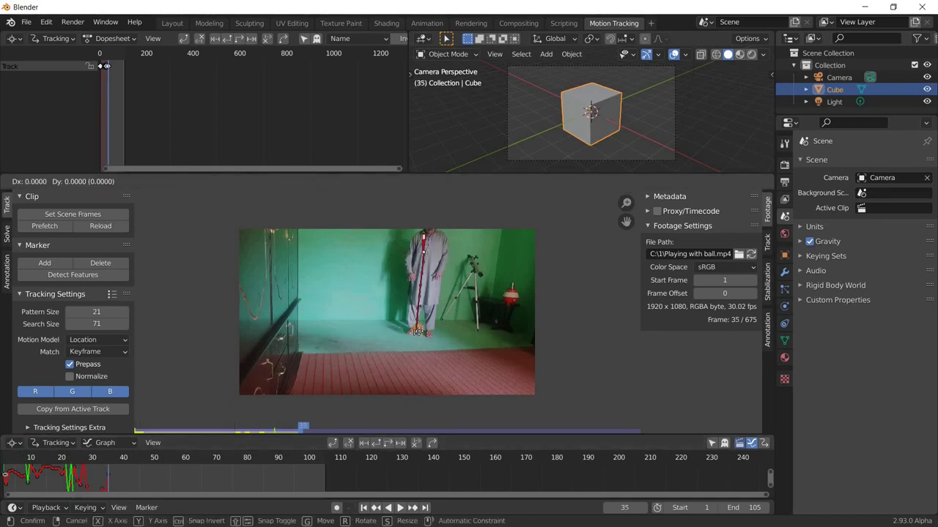
pyautogui.click(417, 330)
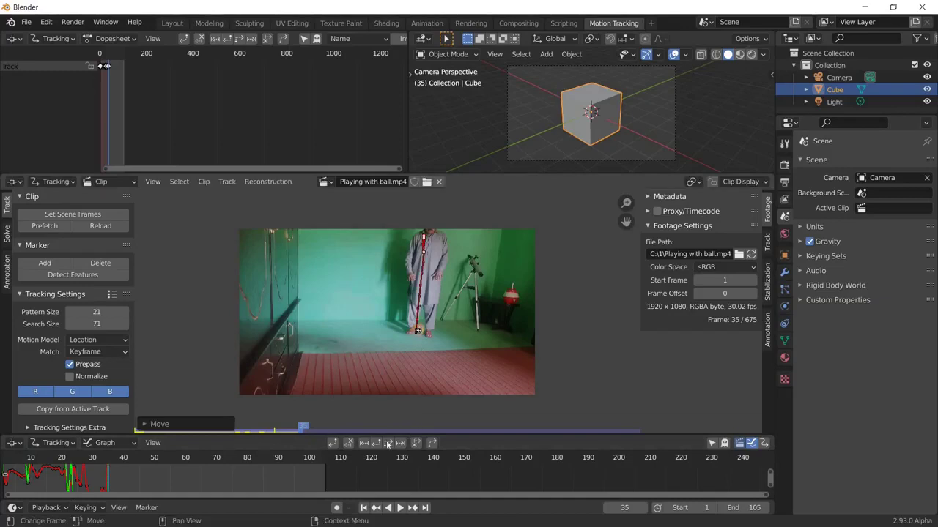
pyautogui.click(387, 442)
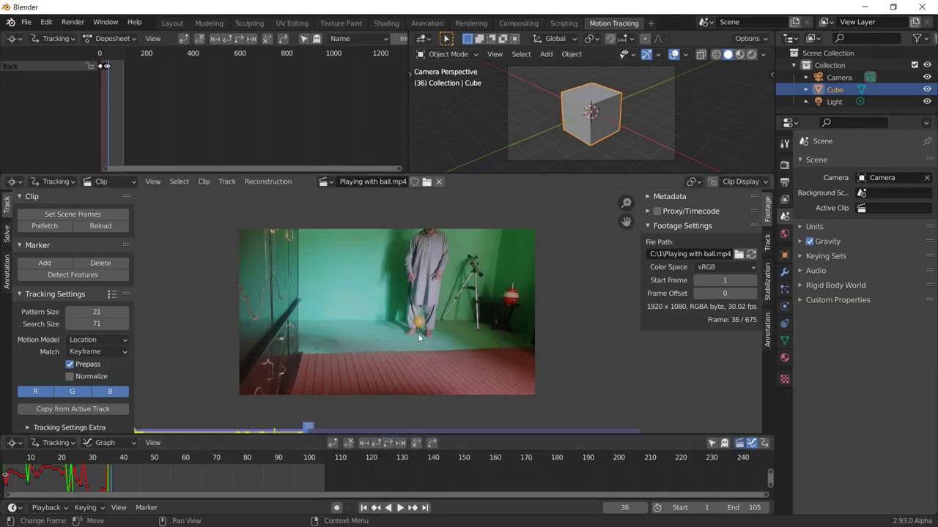
pyautogui.press('g')
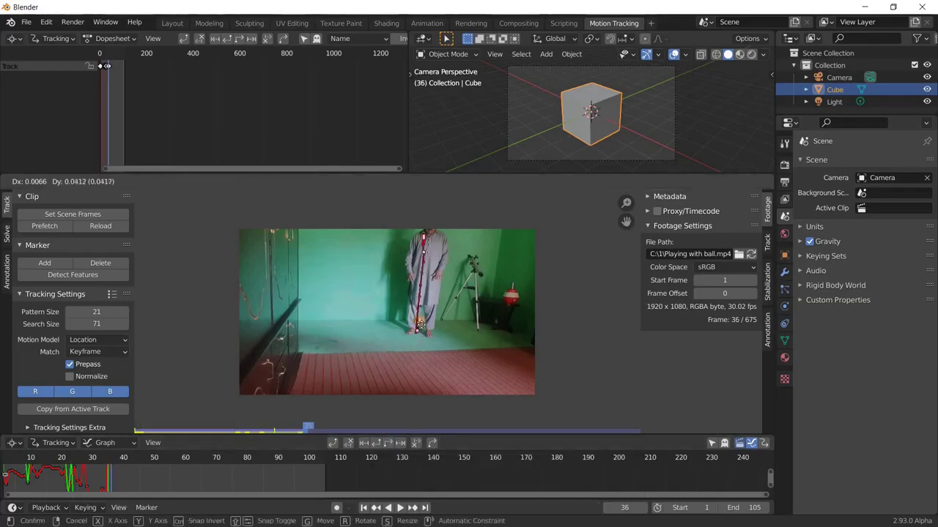
pyautogui.click(420, 327)
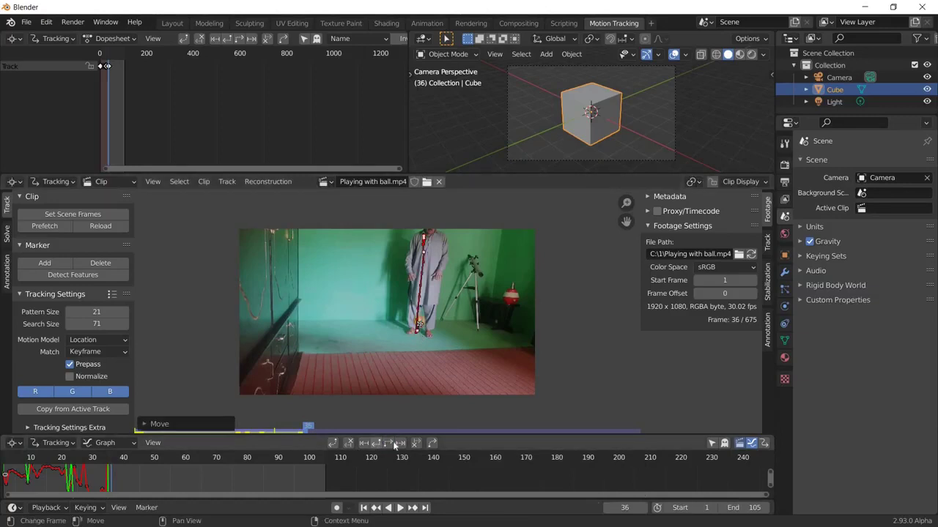
# Step: Track forward from frame 36 and recentre the marker on the raised ball at frame 55
pyautogui.click(389, 444)
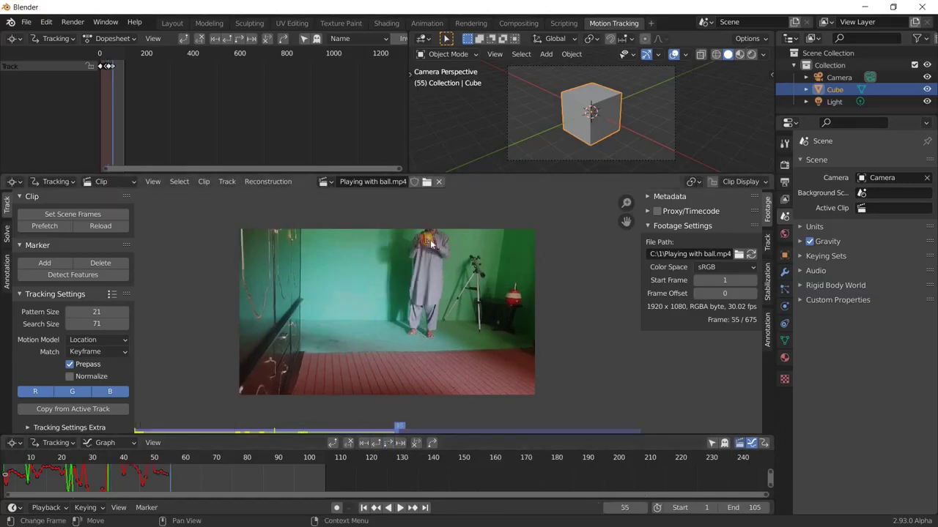
pyautogui.press('g')
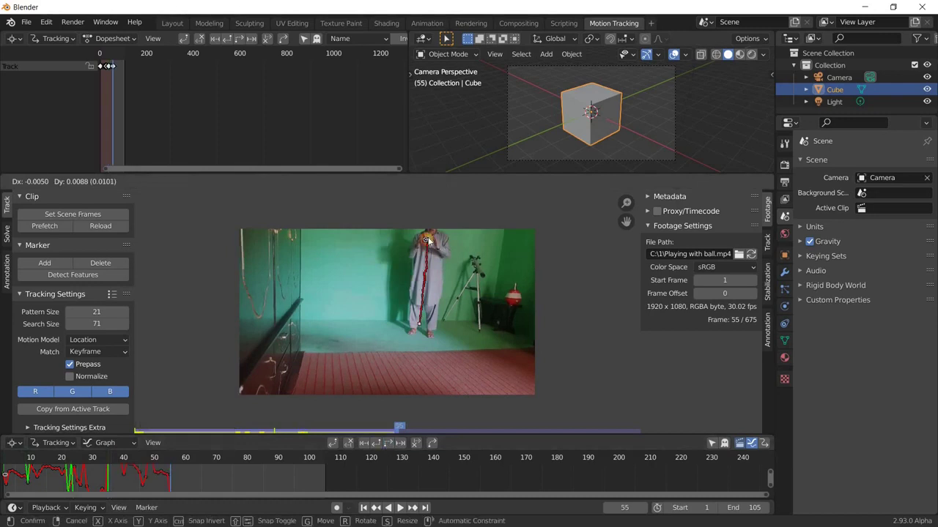
pyautogui.click(411, 424)
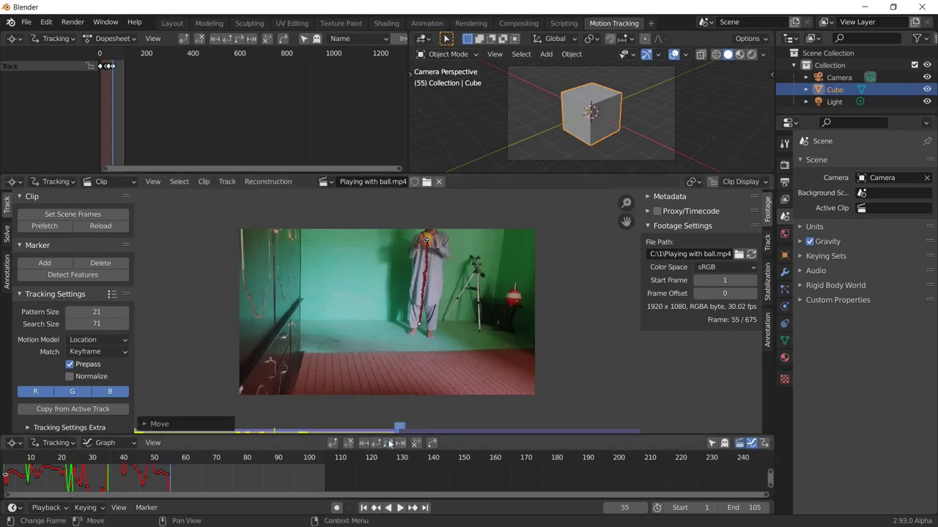
# Step: Continue tracking forward from frame 55, recentring the marker on the ball at frames 60 and 68
pyautogui.click(389, 444)
pyautogui.press('g')
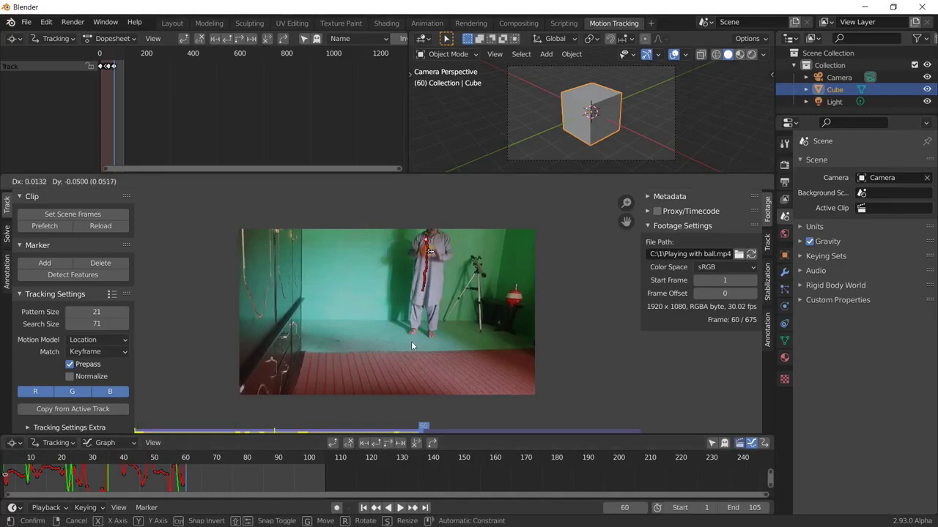
pyautogui.click(430, 250)
pyautogui.hotkey('ctrl', 't')
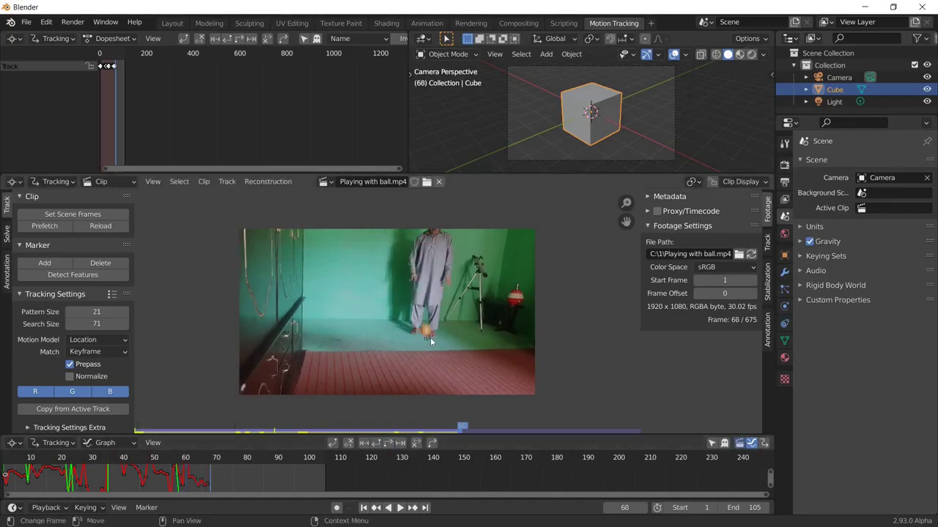
pyautogui.press('g')
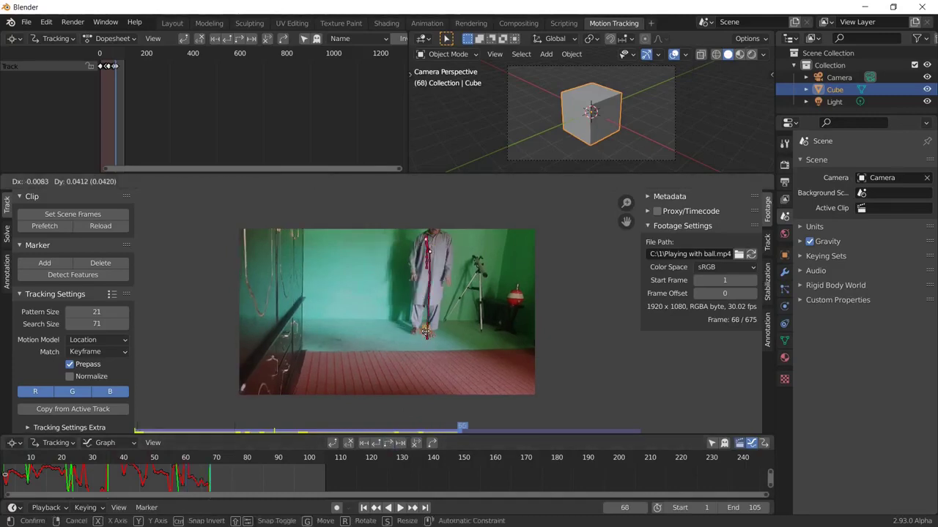
pyautogui.click(425, 339)
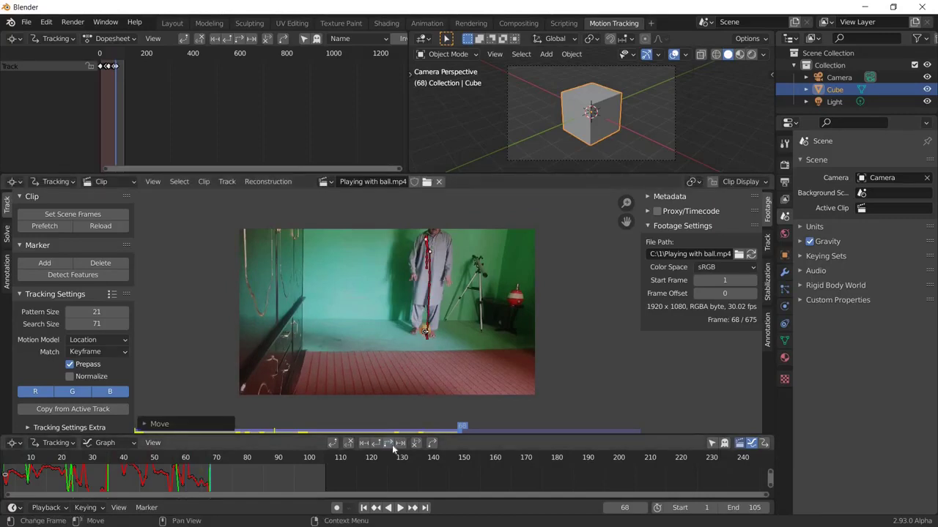
# Step: Move the marker up onto the ball at frame 69, and track forward to correct its position at frame 92
pyautogui.press('Right')
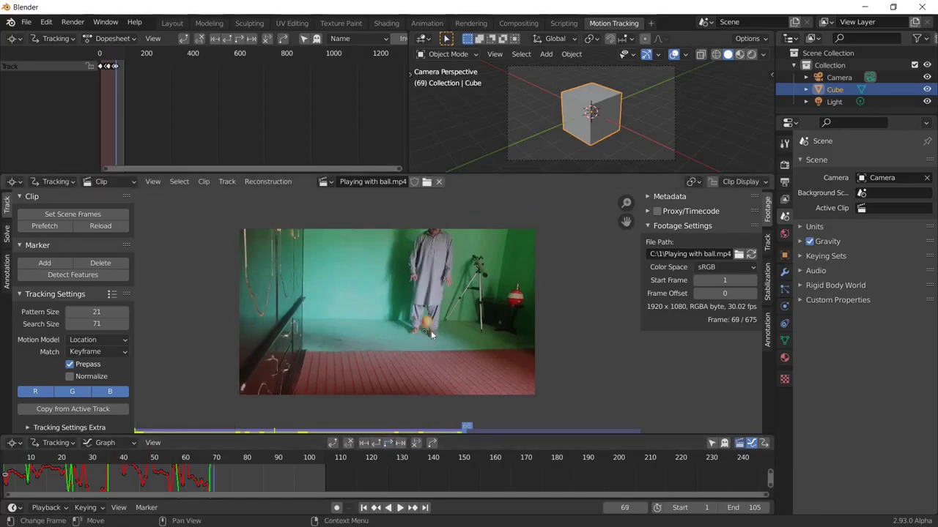
pyautogui.press('g')
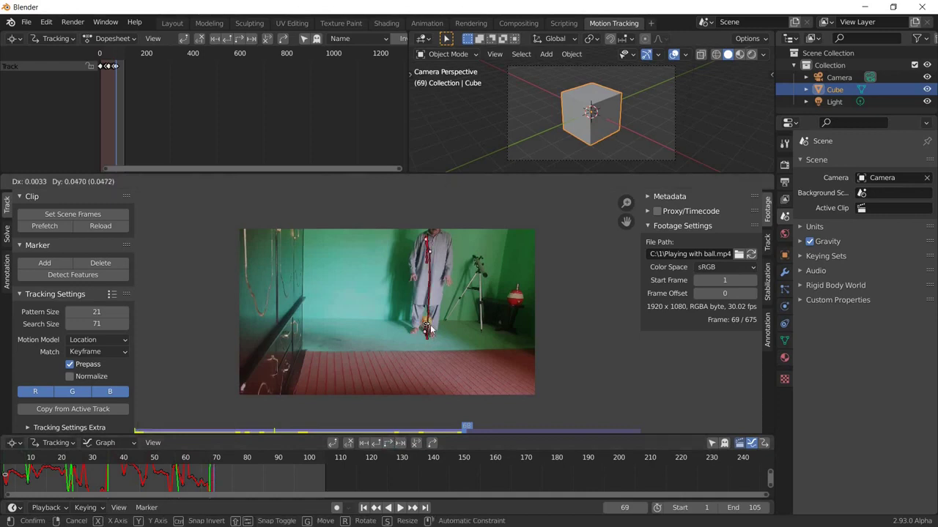
pyautogui.click(427, 325)
pyautogui.click(394, 443)
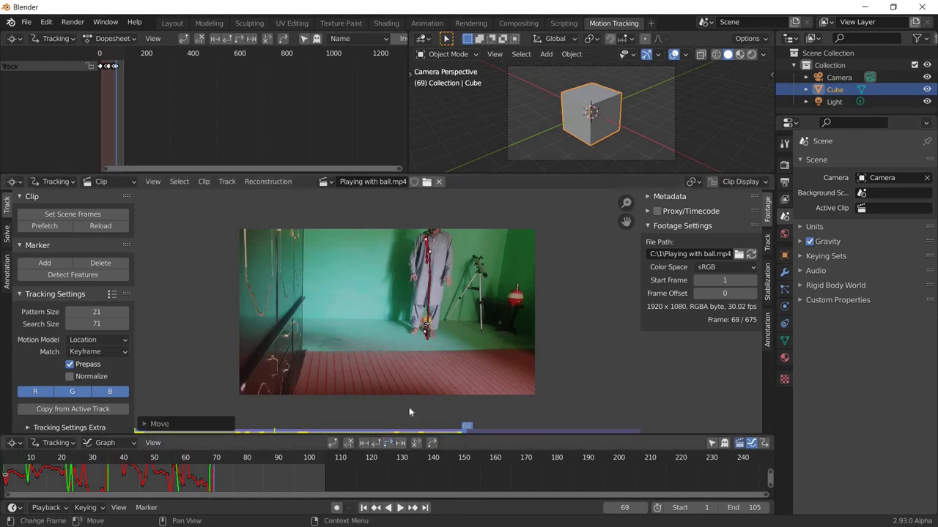
pyautogui.press('g')
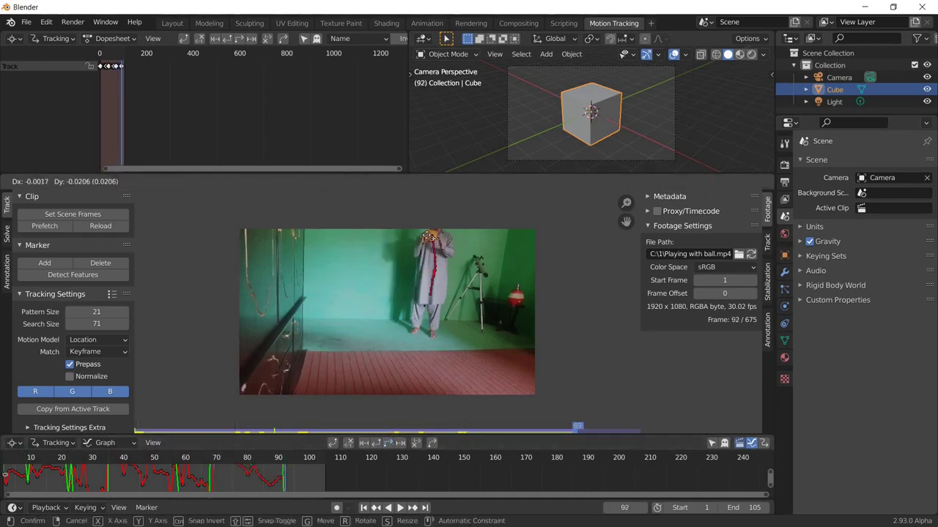
pyautogui.click(372, 435)
# Step: Track forward from frame 92, recentring the marker on the ball at frames 95 and 104
pyautogui.click(384, 444)
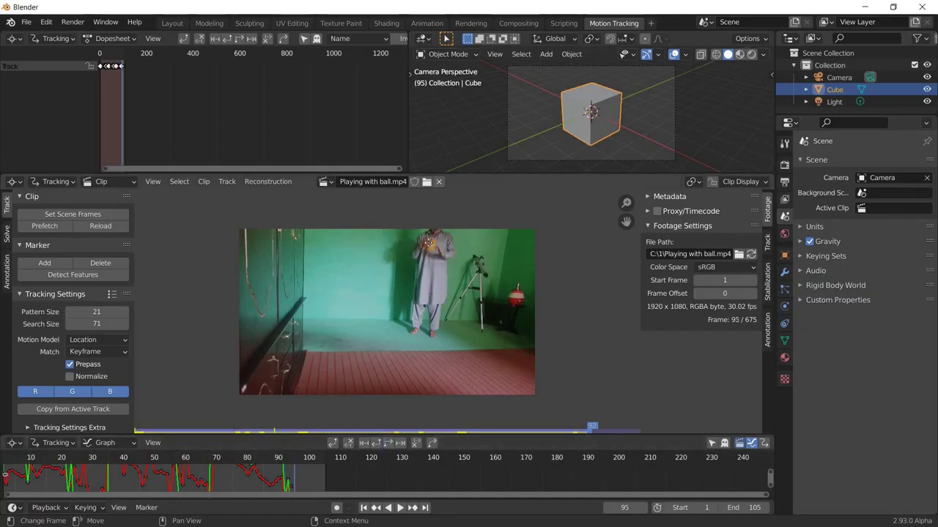
pyautogui.press('g')
pyautogui.click(431, 249)
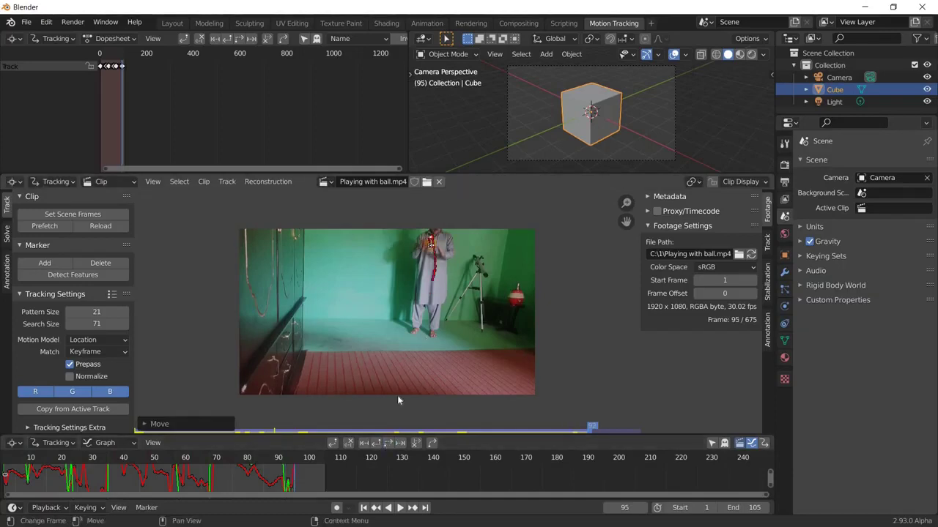
pyautogui.click(390, 443)
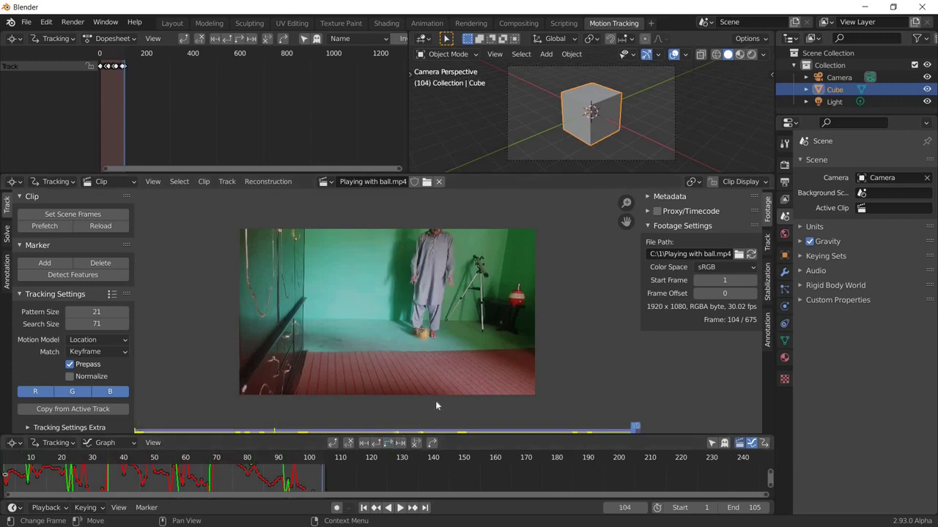
pyautogui.press('g')
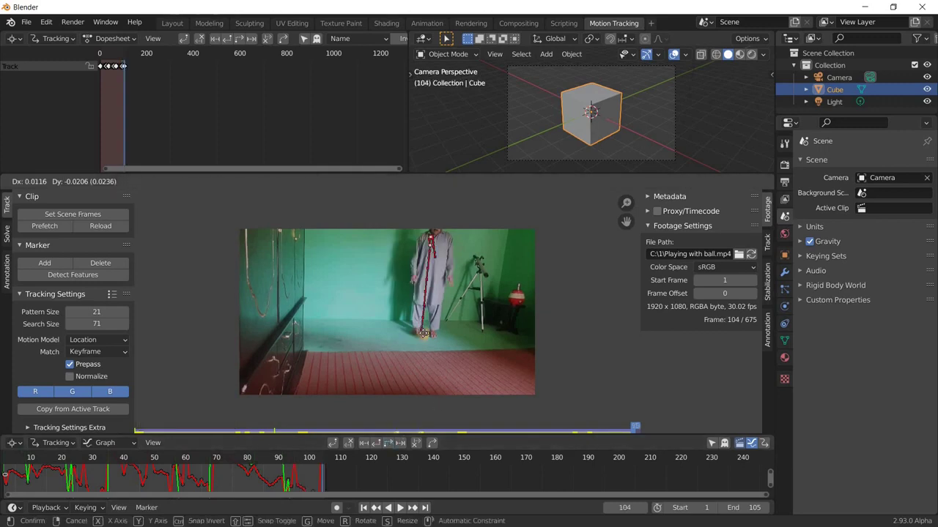
pyautogui.click(410, 423)
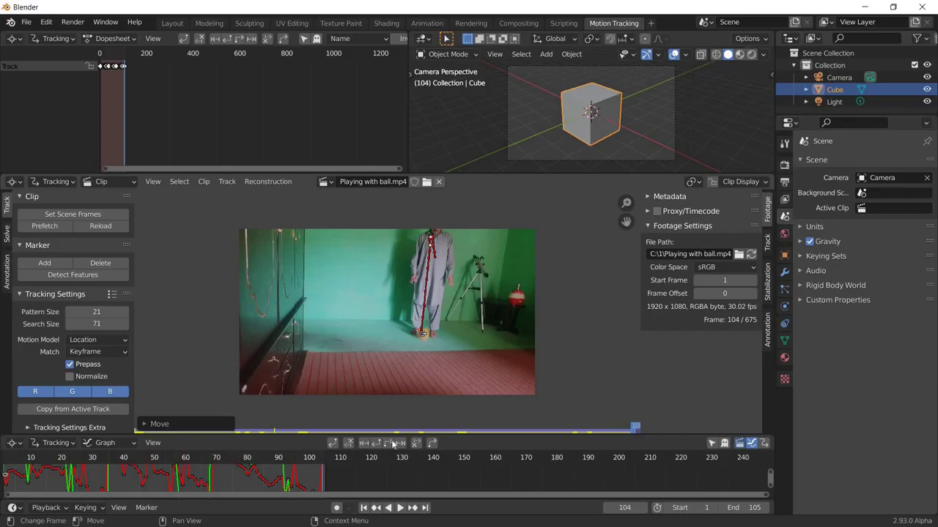
# Step: Advance to frame 105 and move the marker up onto the ball to finish the track
pyautogui.press('Right')
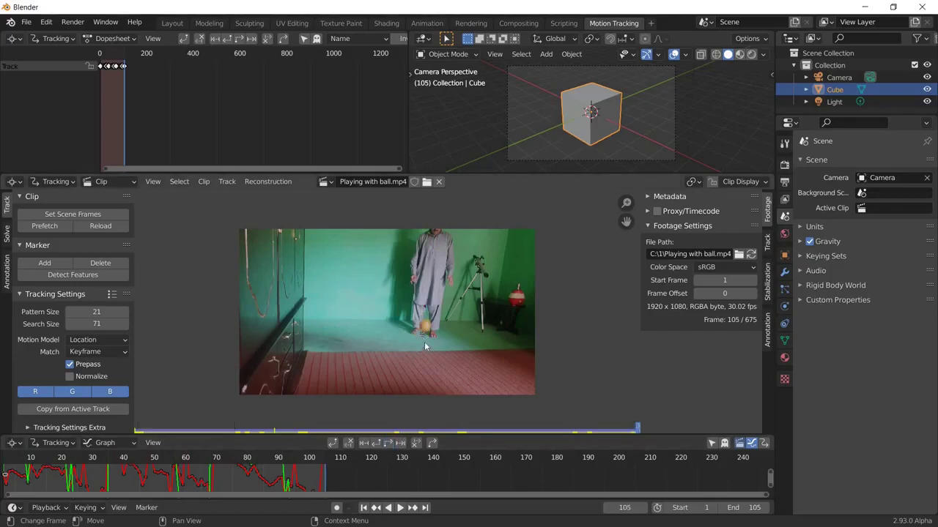
pyautogui.press('g')
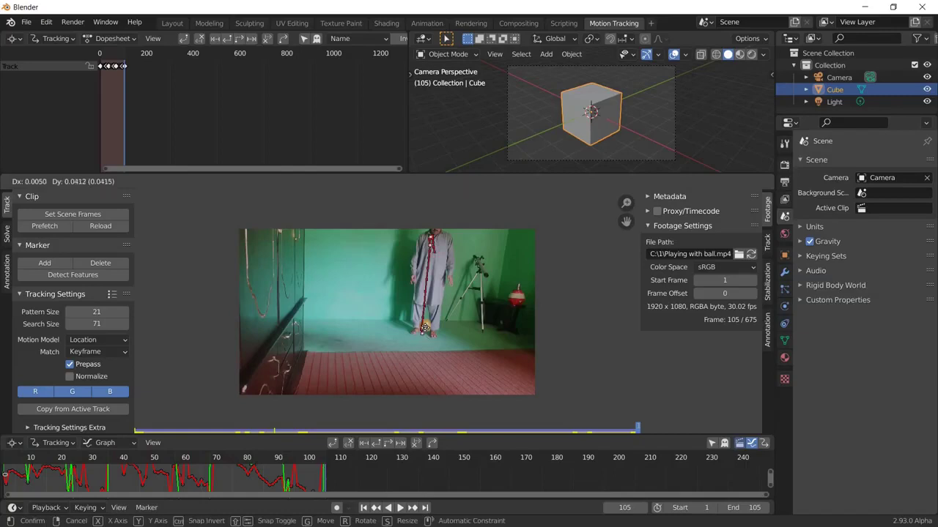
pyautogui.click(424, 328)
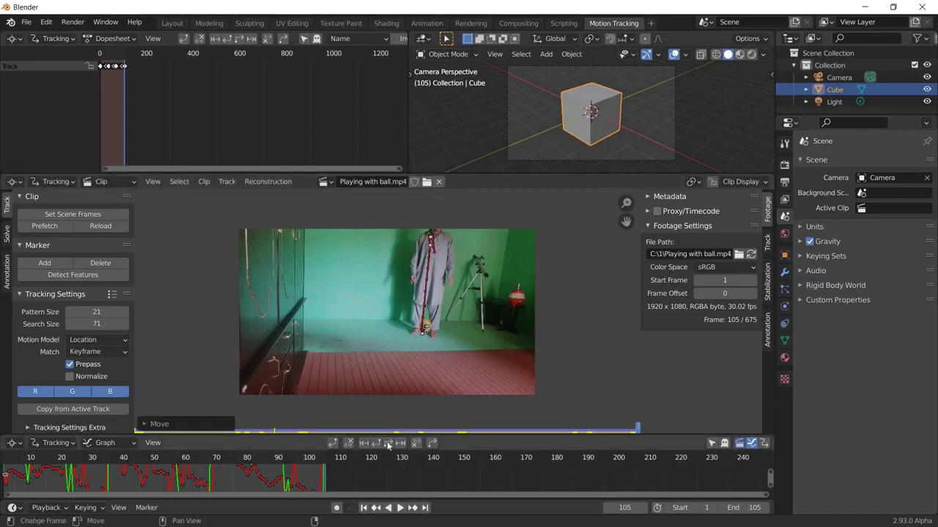
pyautogui.click(389, 444)
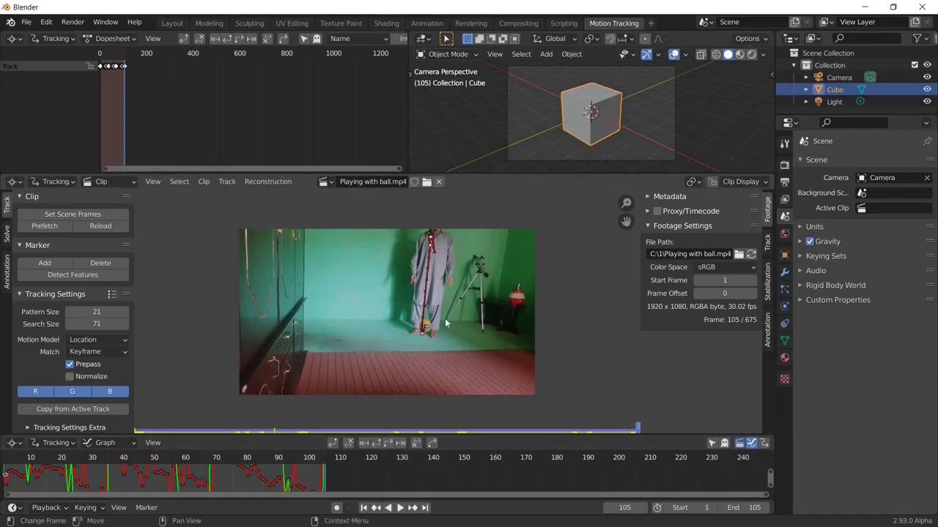
# Step: Link an empty to the ball's track and switch to the Layout workspace
pyautogui.click(260, 182)
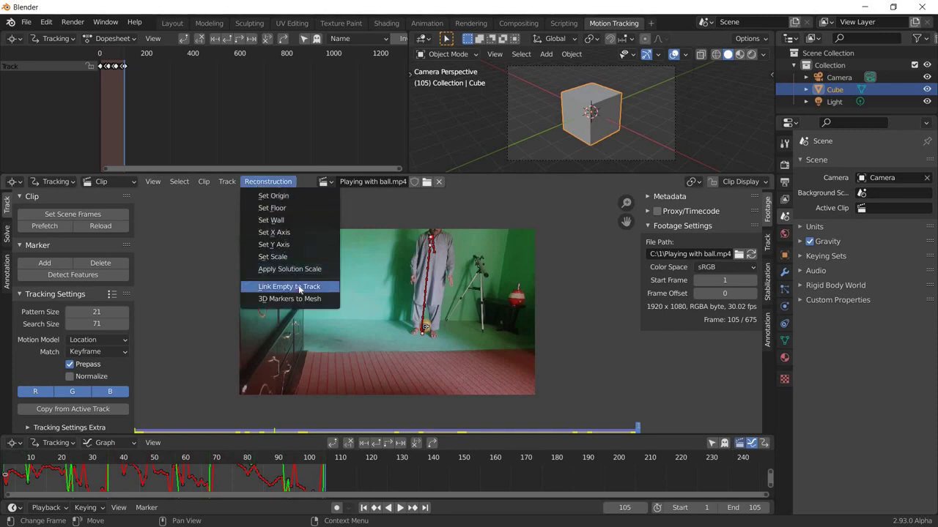
pyautogui.click(298, 288)
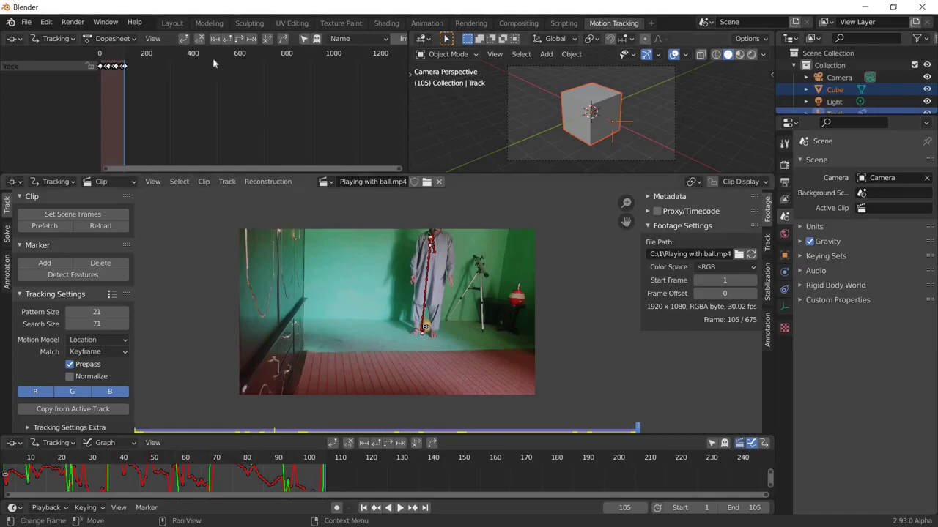
pyautogui.click(171, 23)
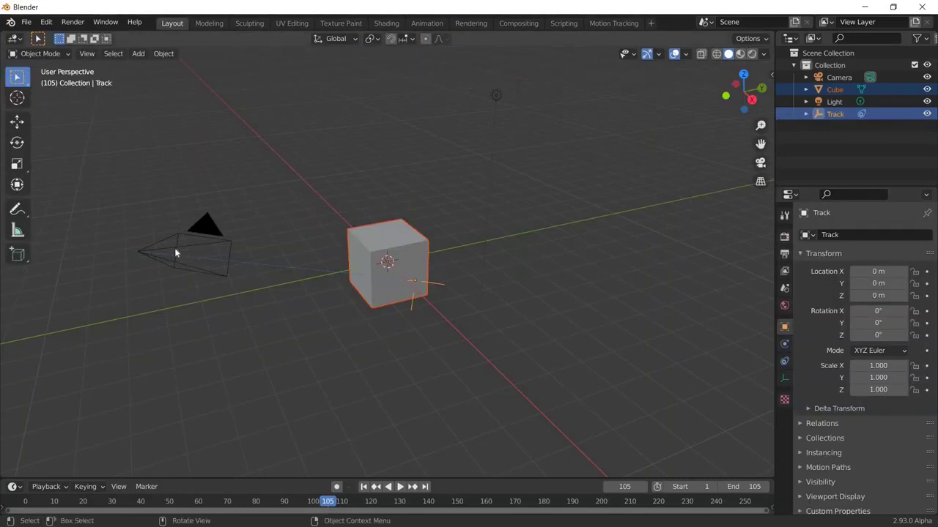
# Step: Select the camera, look through it and add a background image slot with Movie Clip as its source
pyautogui.click(176, 253)
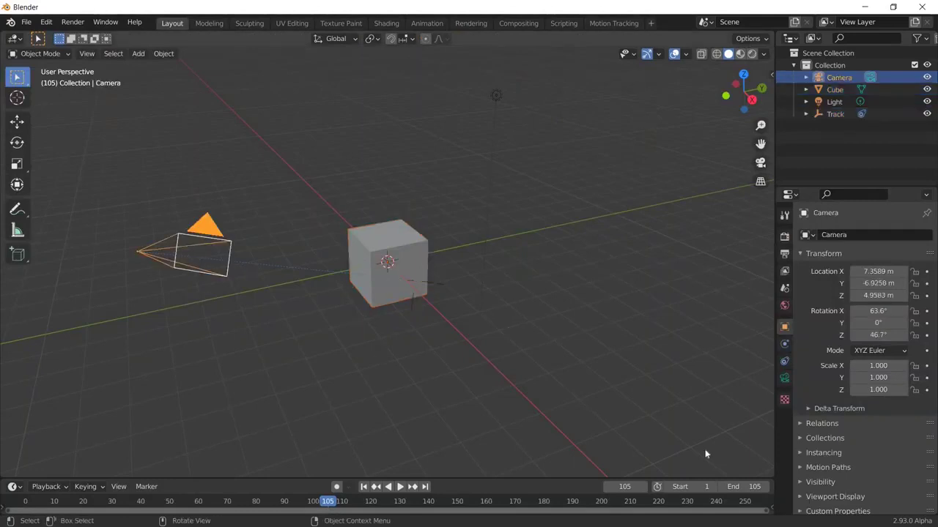
pyautogui.click(760, 162)
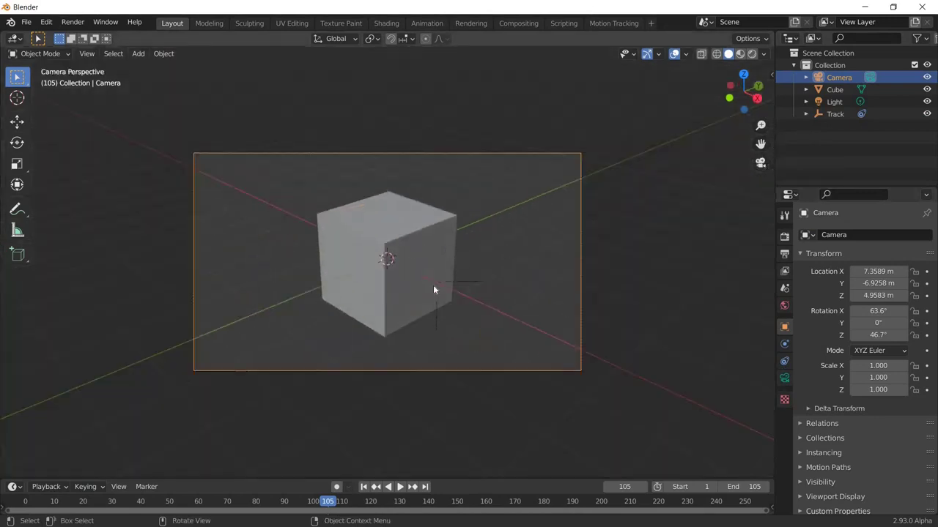
pyautogui.click(785, 378)
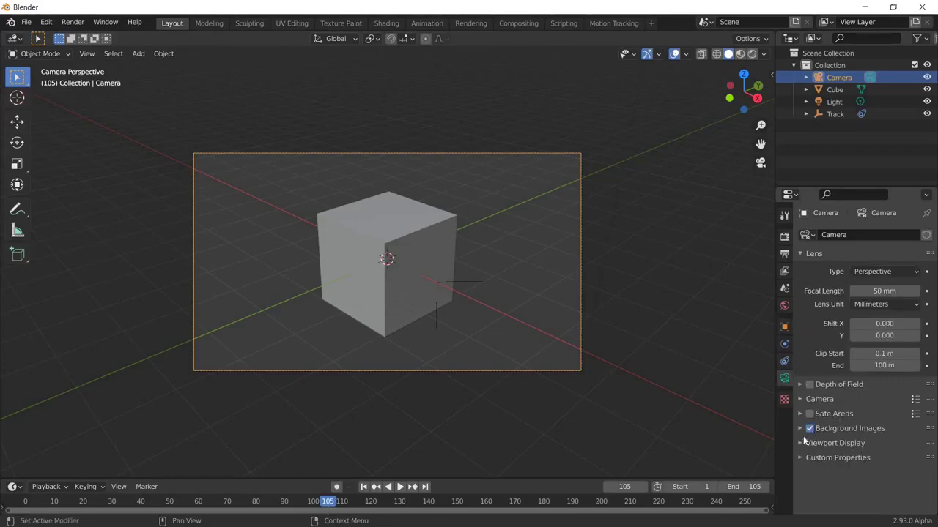
pyautogui.click(802, 431)
pyautogui.click(863, 446)
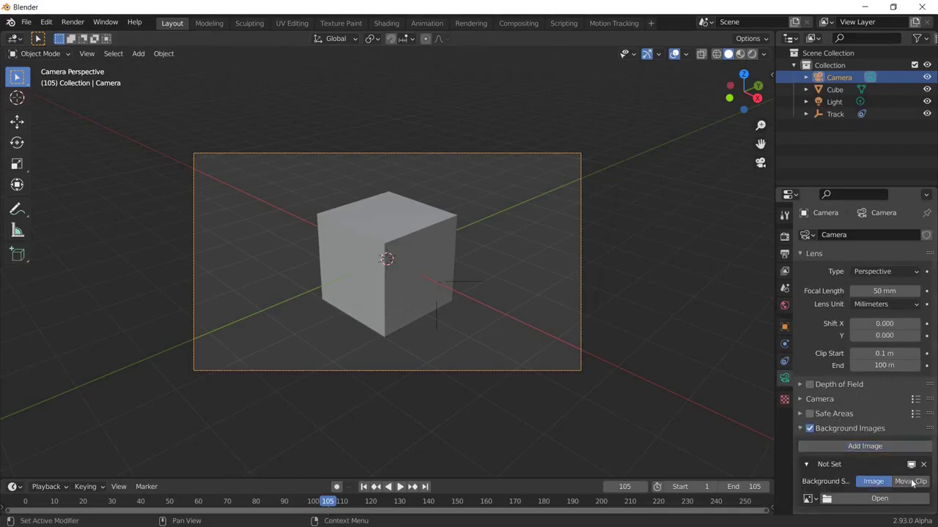
pyautogui.click(912, 484)
# Step: Load Playing with ball.mp4 from the folder C:\1 as the camera's background clip
pyautogui.scroll(-3, 886, 450)
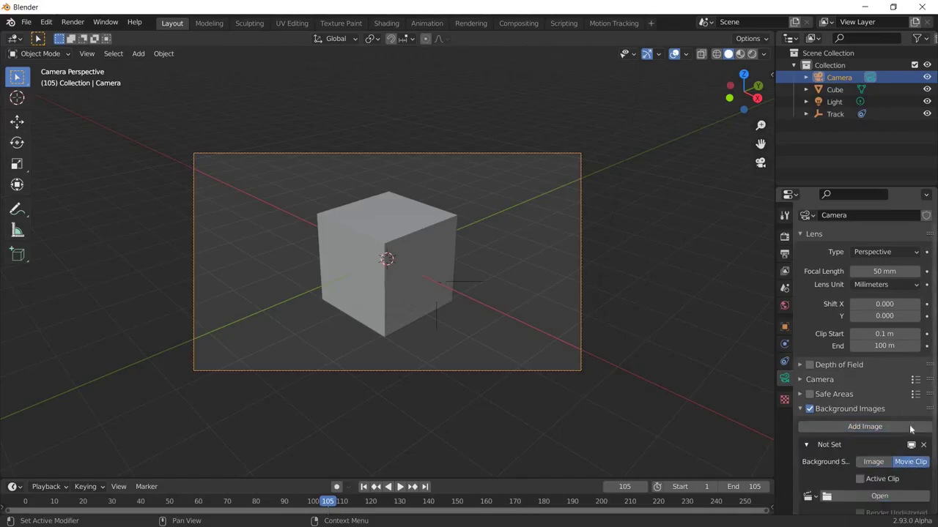
pyautogui.click(879, 441)
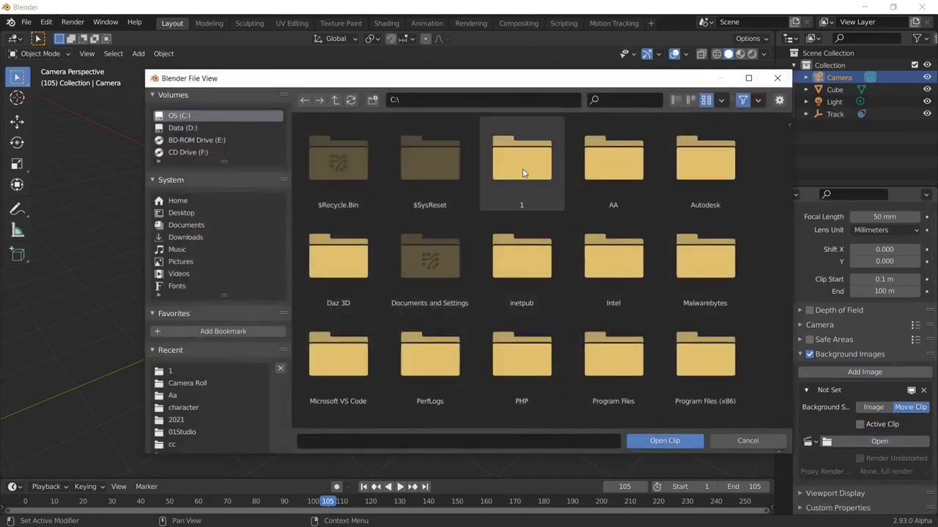
pyautogui.click(521, 169)
pyautogui.doubleClick(521, 169)
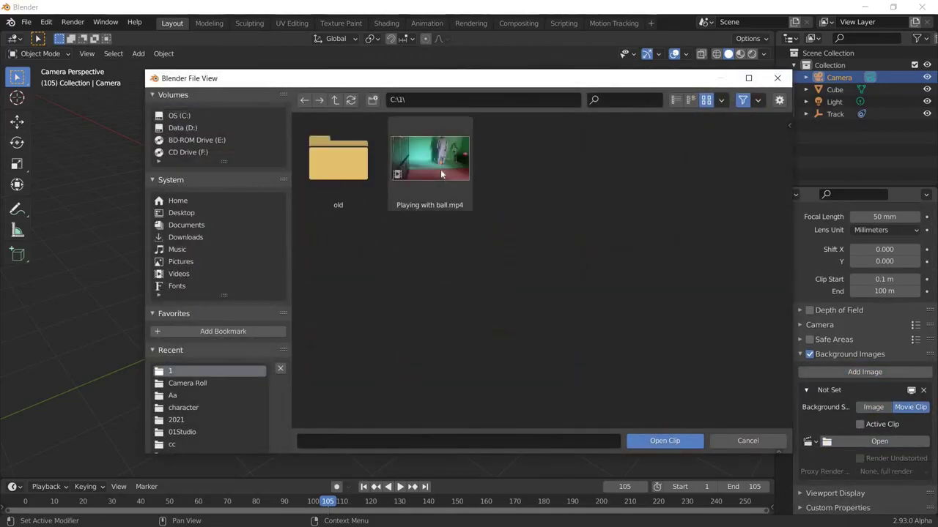
pyautogui.click(430, 161)
pyautogui.press('Return')
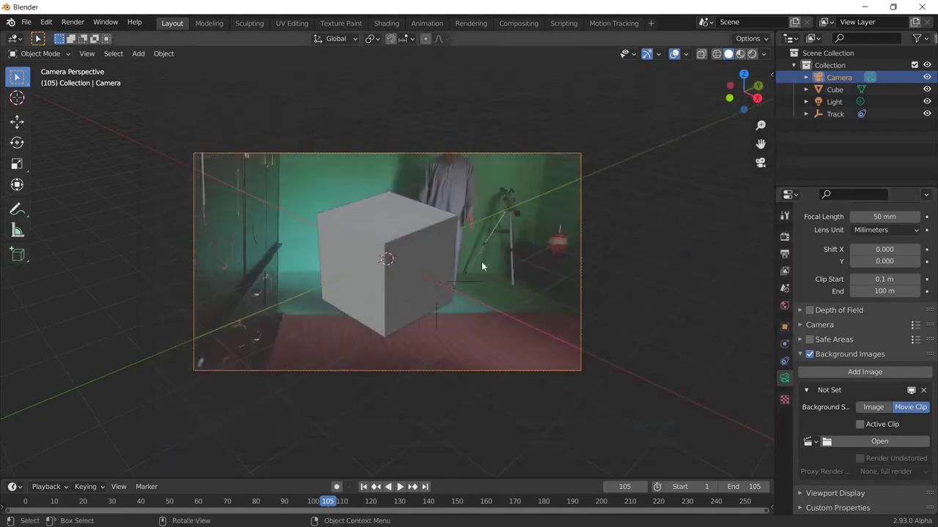
# Step: Delete the default cube and play the animation to check that the tracked empty follows the ball
pyautogui.click(391, 308)
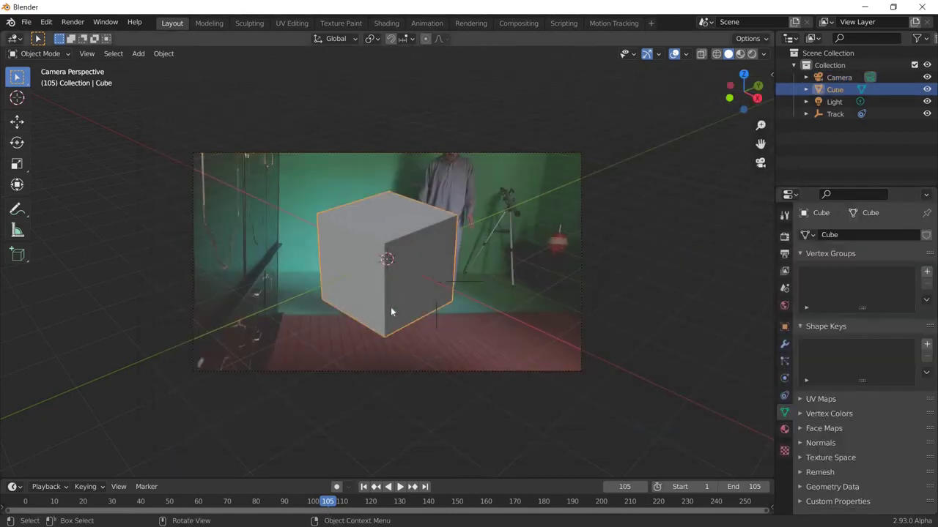
pyautogui.press('Delete')
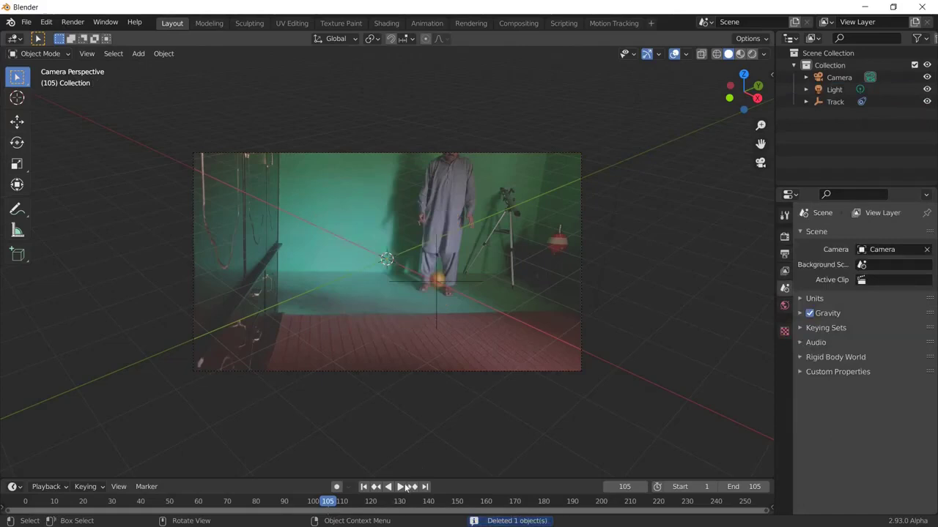
pyautogui.press('space')
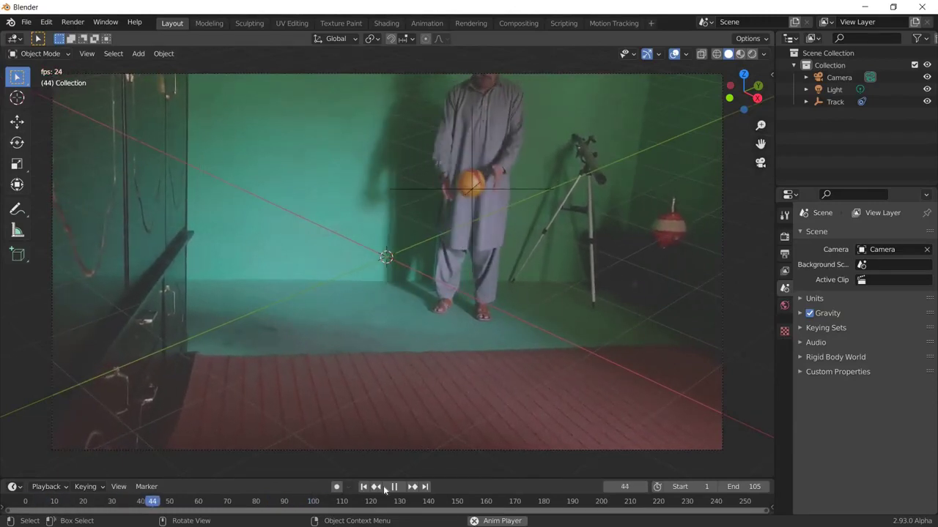
pyautogui.press('Escape')
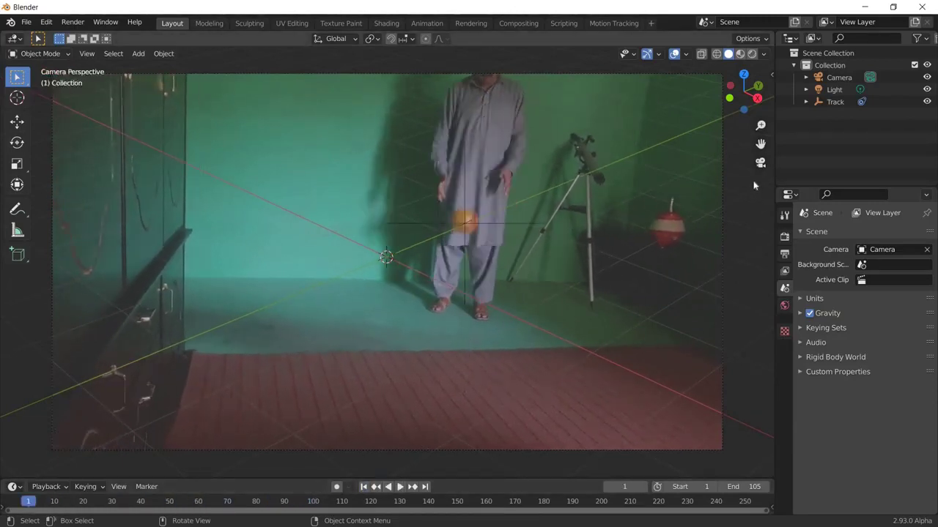
# Step: Set the camera's X rotation to 100° and return to the camera view
pyautogui.click(761, 164)
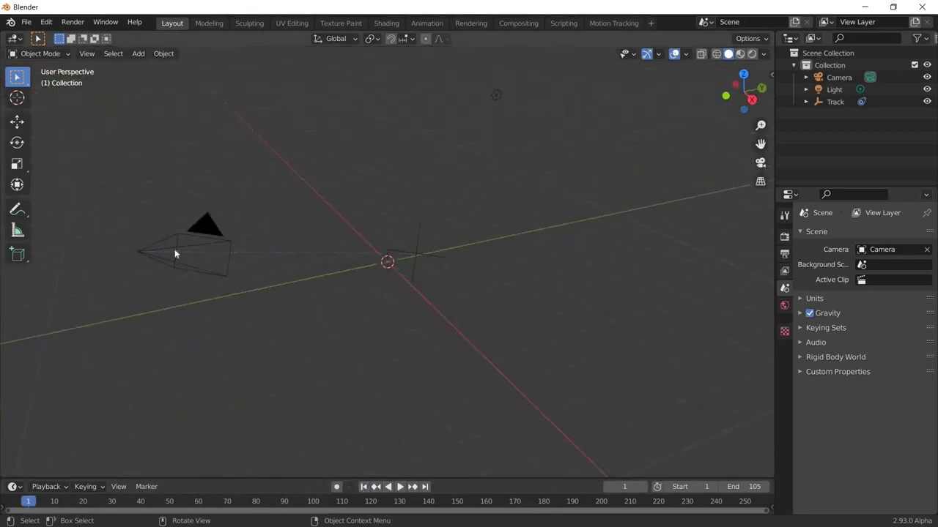
pyautogui.click(175, 253)
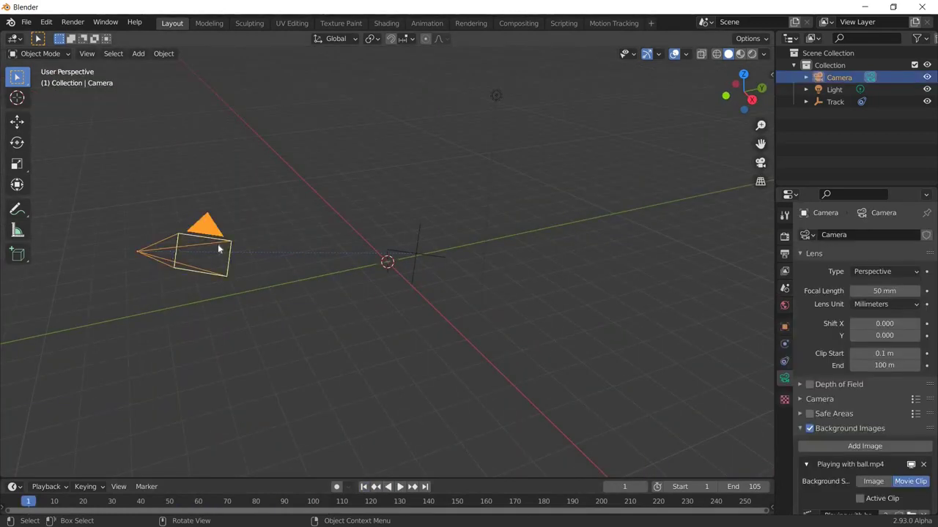
pyautogui.click(784, 326)
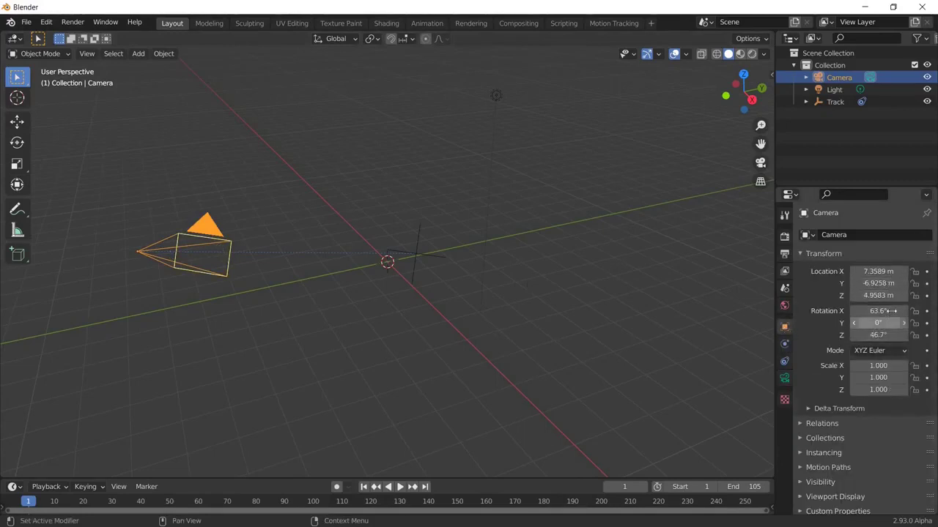
pyautogui.click(878, 310)
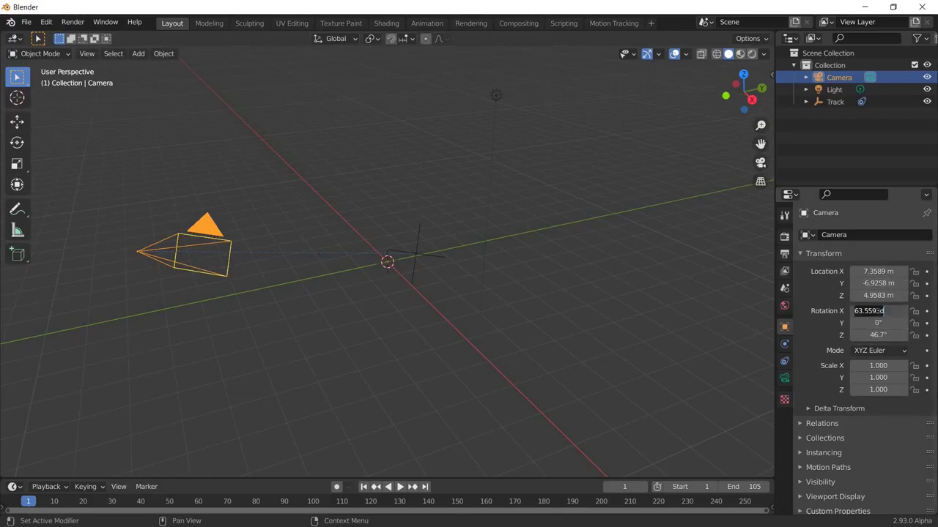
pyautogui.write('100')
pyautogui.press('Return')
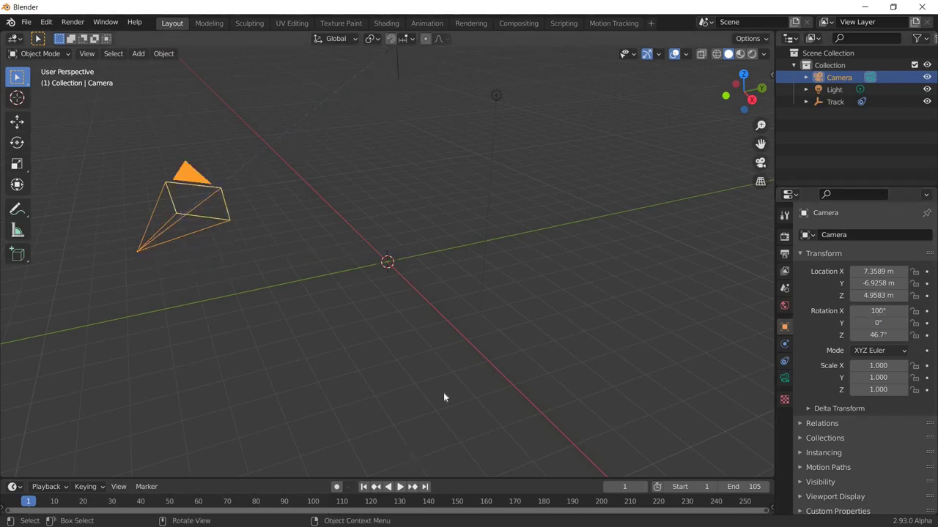
pyautogui.click(761, 164)
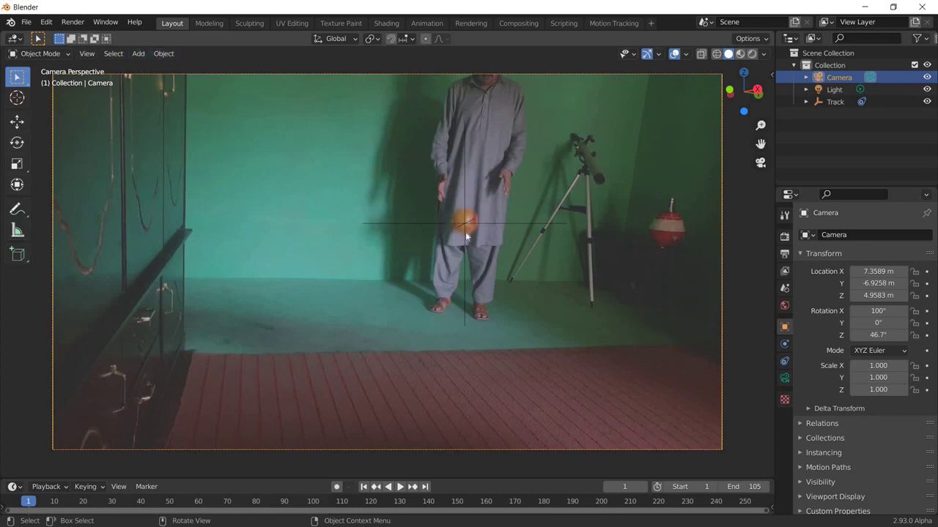
# Step: Snap the 3D cursor to the tracked empty on the ball
pyautogui.click(491, 223)
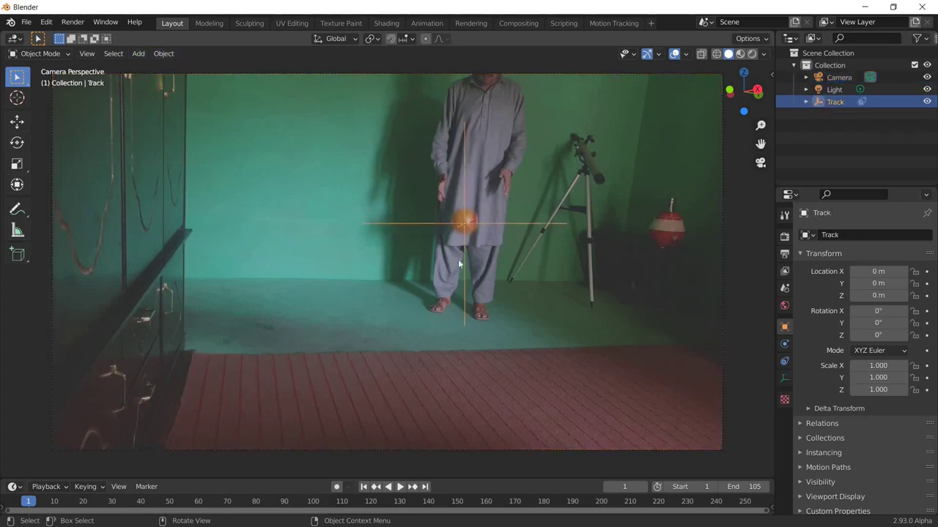
pyautogui.rightClick(507, 222)
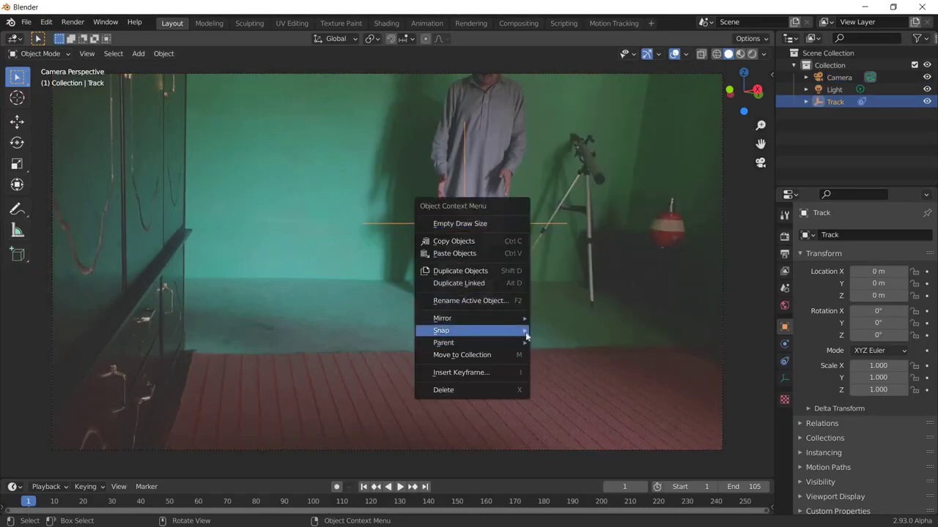
pyautogui.moveTo(522, 331)
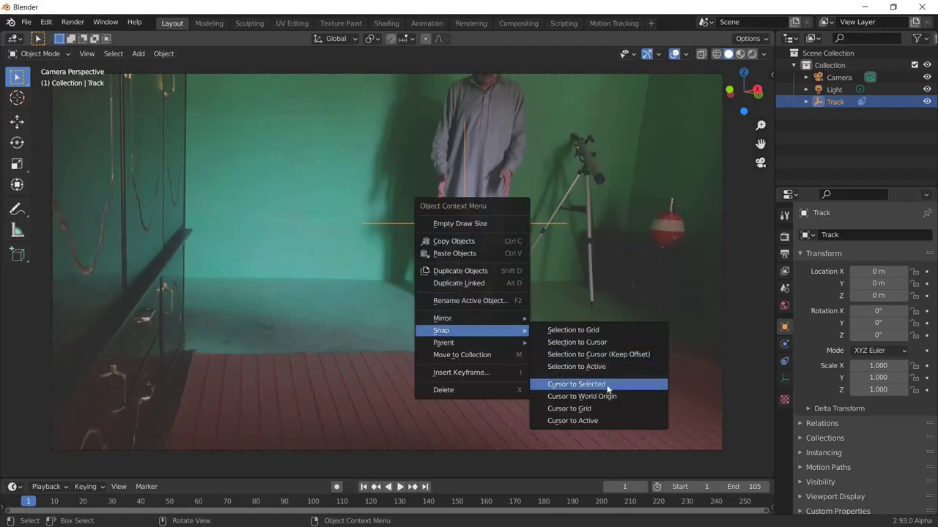
pyautogui.press('Escape')
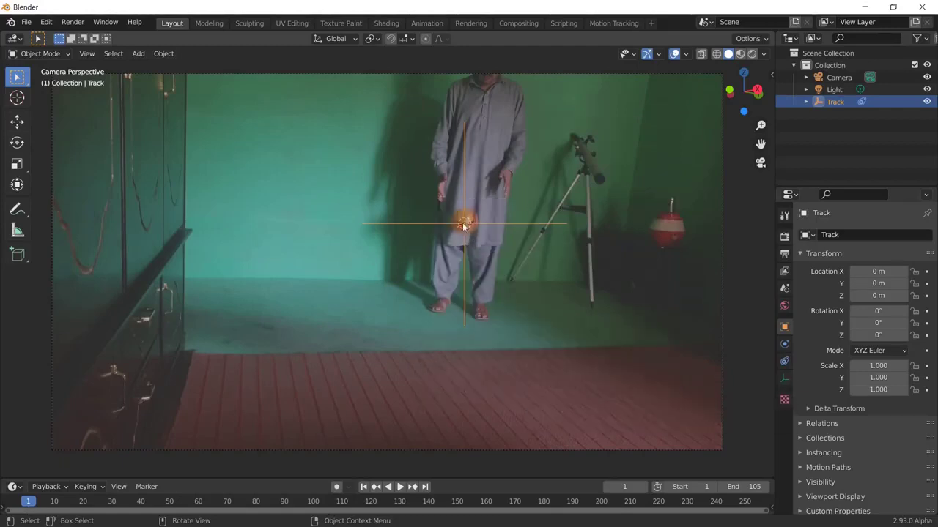
# Step: Add a UV sphere at the 3D cursor and scale it to about 0.222 so it covers the ball
pyautogui.click(139, 54)
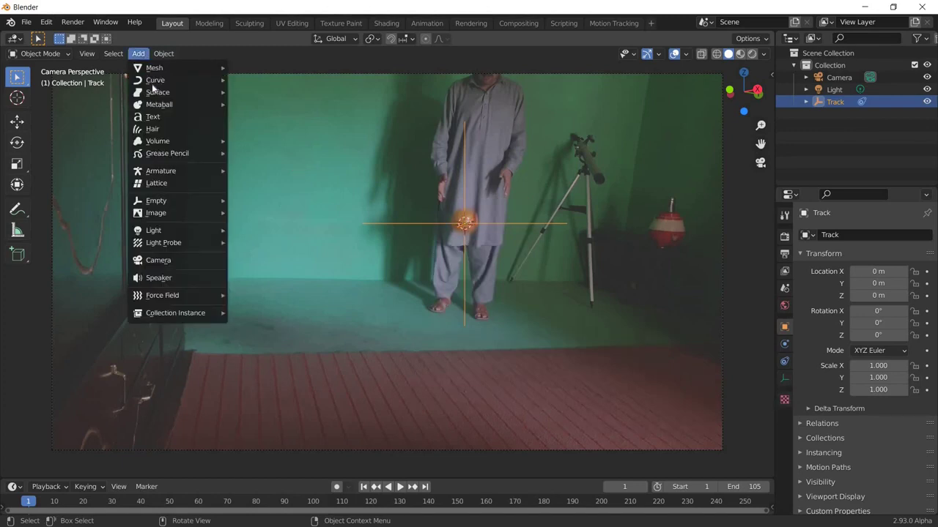
pyautogui.moveTo(220, 69)
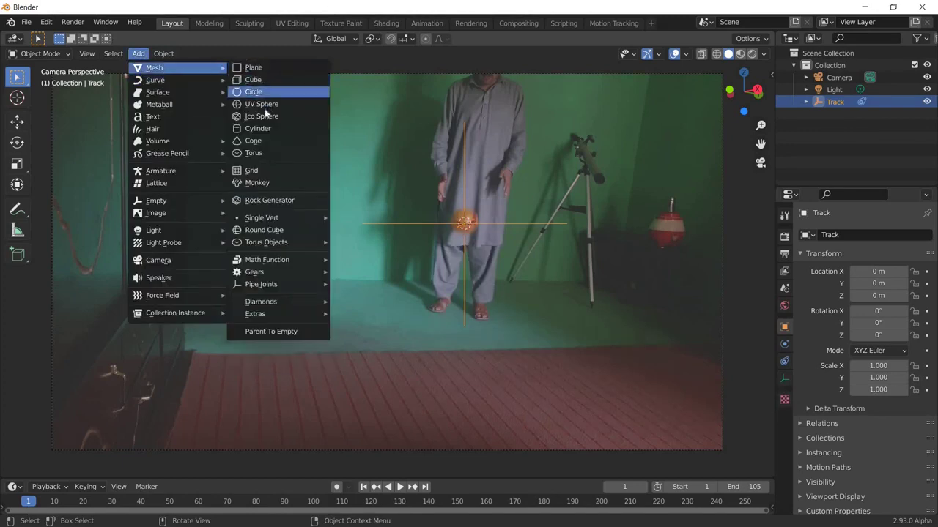
pyautogui.press('Return')
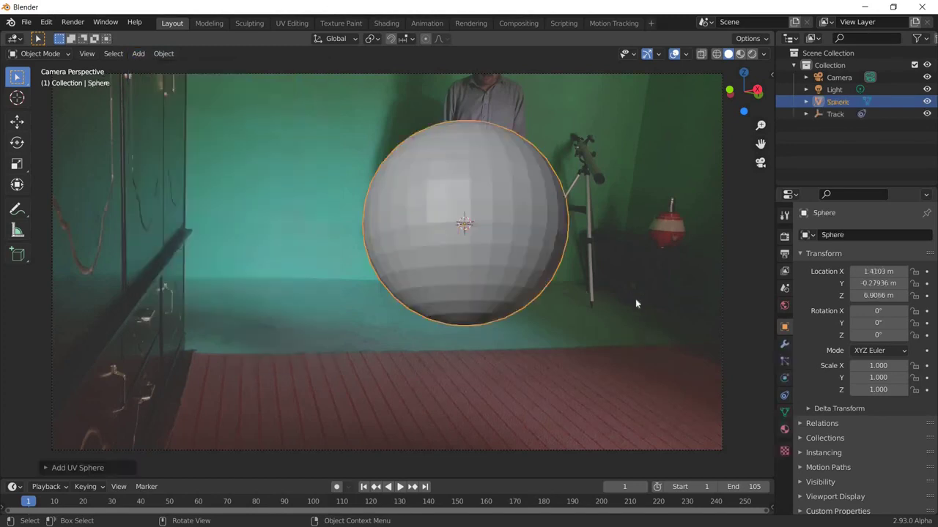
pyautogui.press('s')
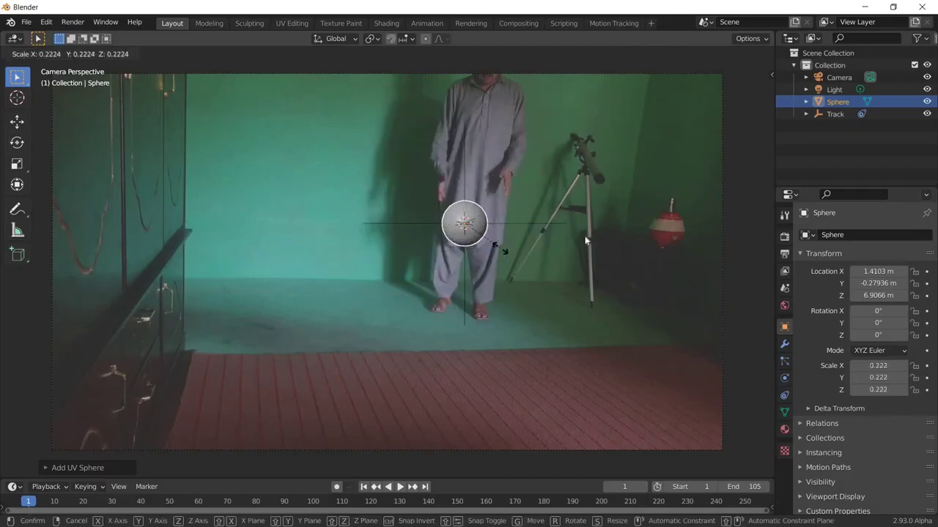
pyautogui.click(546, 227)
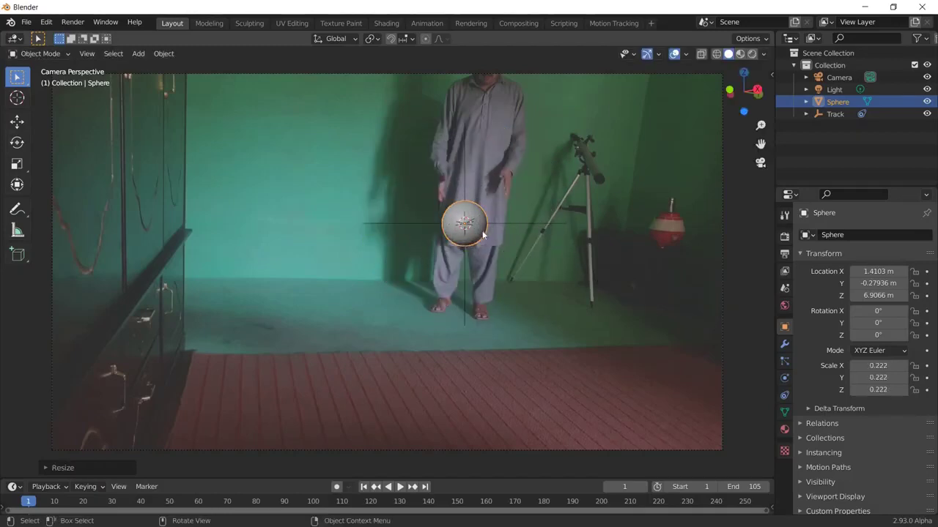
# Step: Scale the tracked empty down to about 0.339 so its axes extend just past the sphere
pyautogui.click(536, 223)
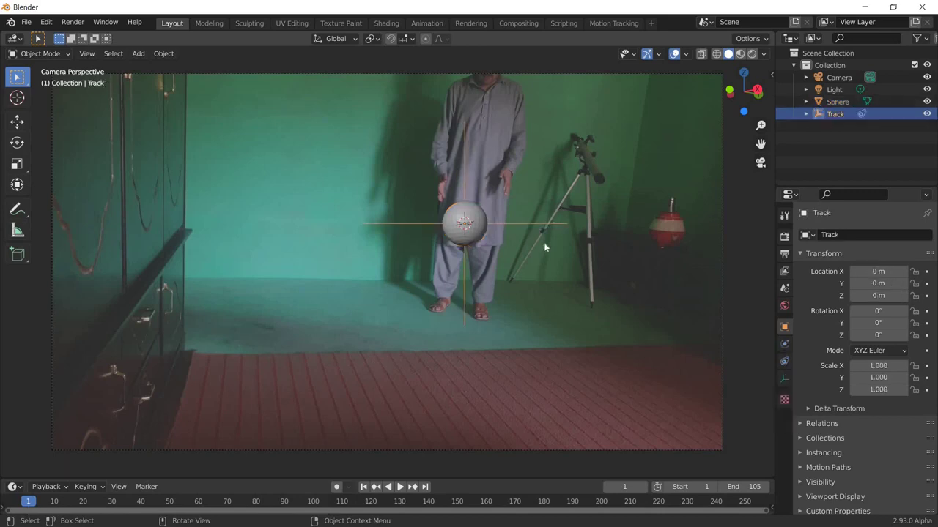
pyautogui.press('s')
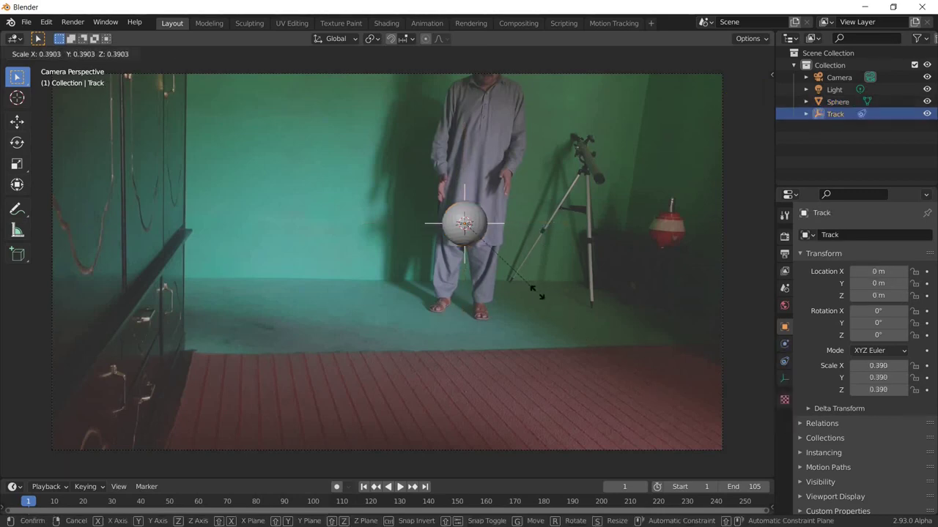
pyautogui.click(568, 298)
pyautogui.scroll(2, 489, 218)
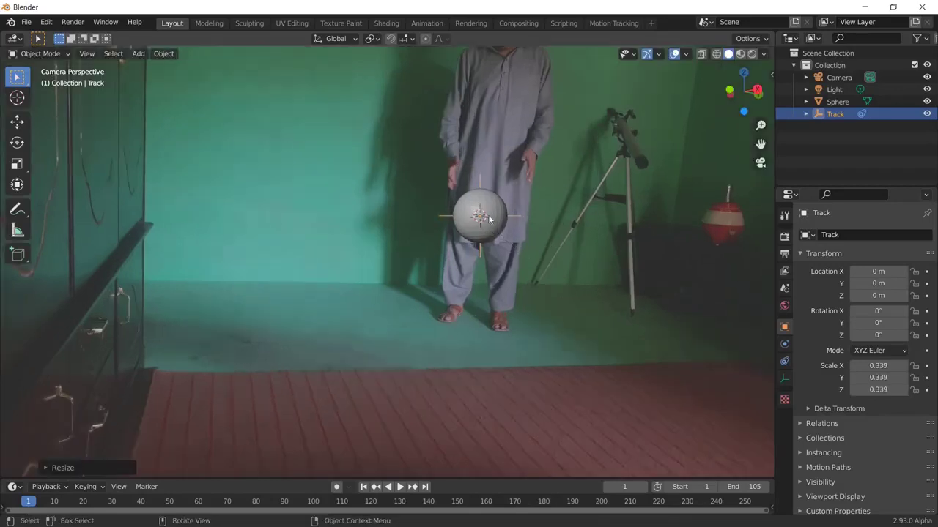
# Step: Apply smooth shading to the sphere covering the ball
pyautogui.click(489, 219)
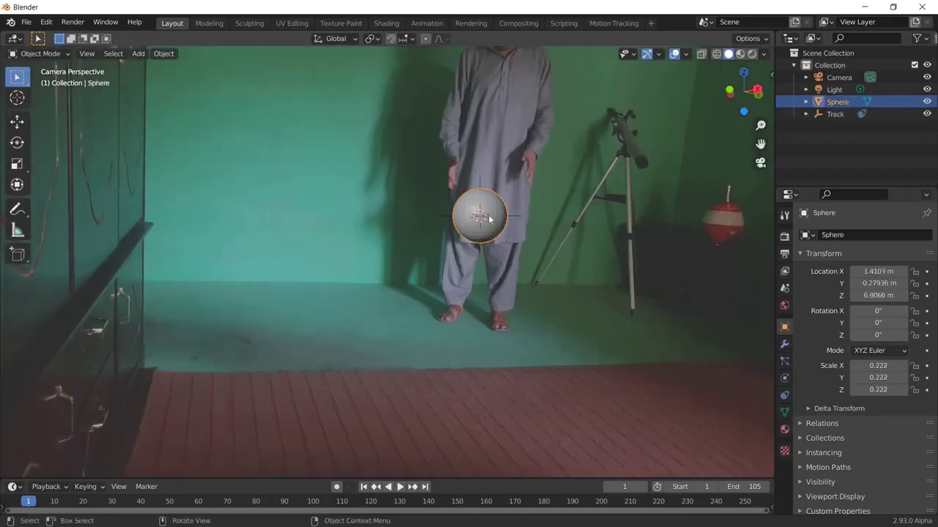
pyautogui.rightClick(489, 218)
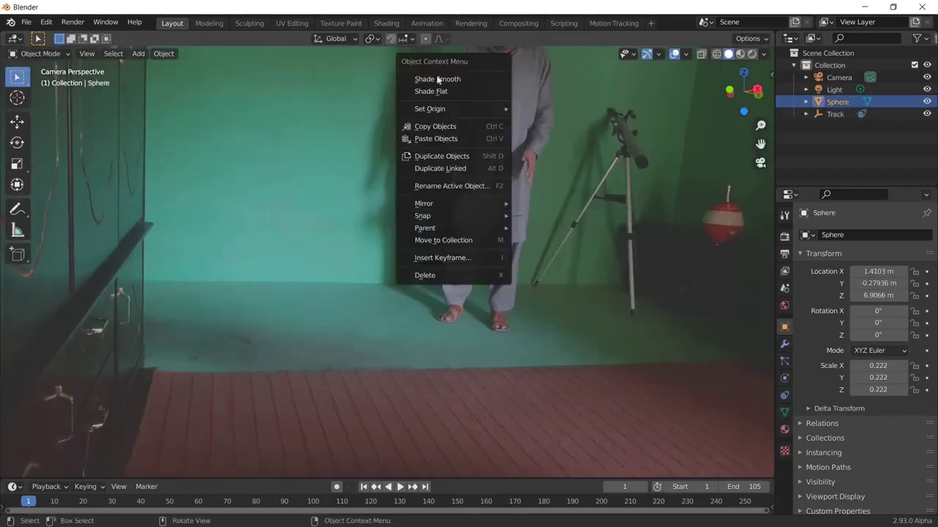
pyautogui.press('Return')
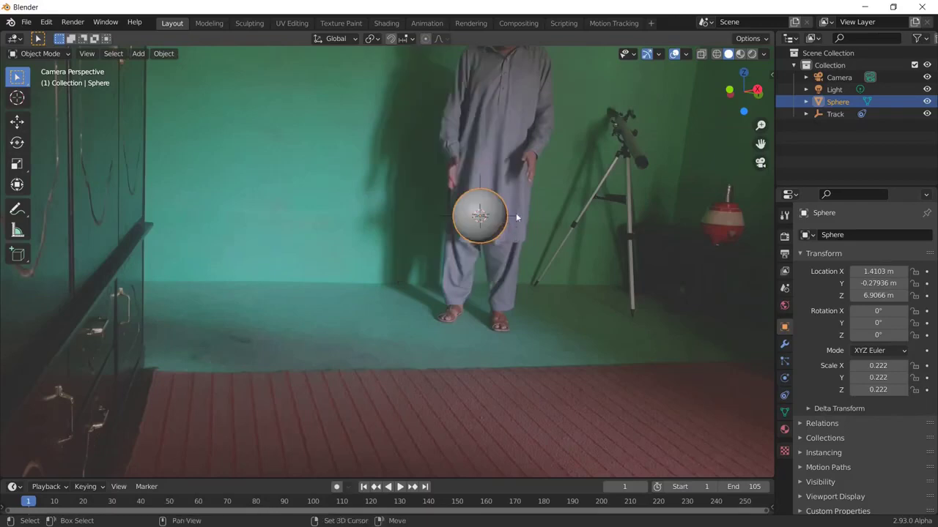
# Step: Parent the sphere to the tracked empty using Object (Keep Transform)
pyautogui.keyDown('shift'); pyautogui.click(529, 254); pyautogui.keyUp('shift')
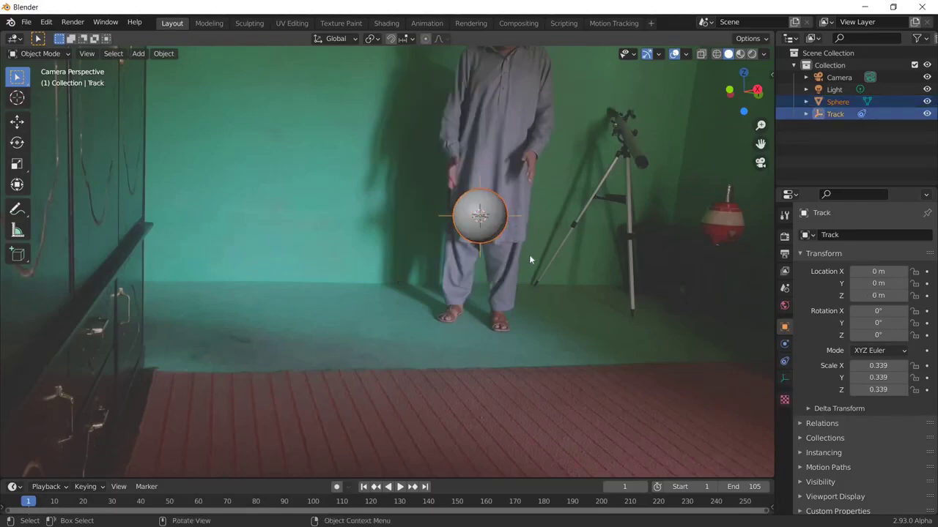
pyautogui.hotkey('ctrl', 'p')
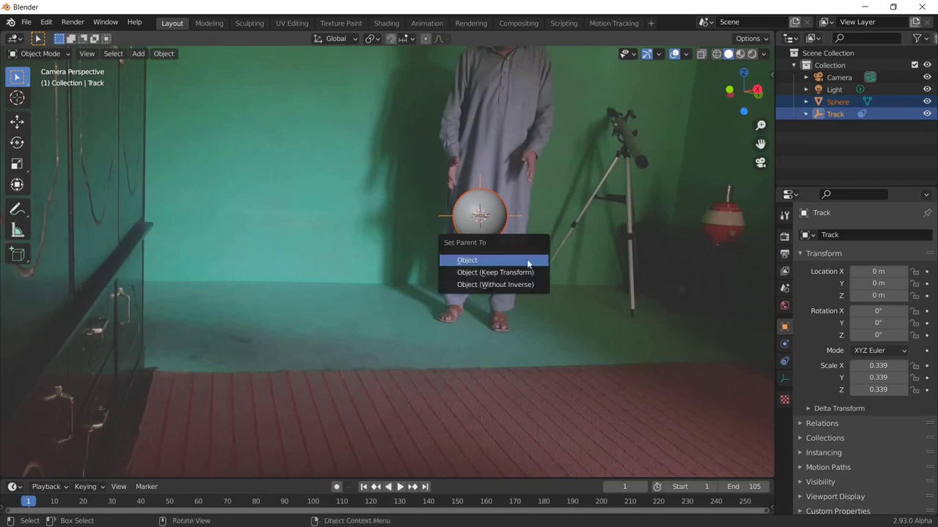
pyautogui.click(512, 273)
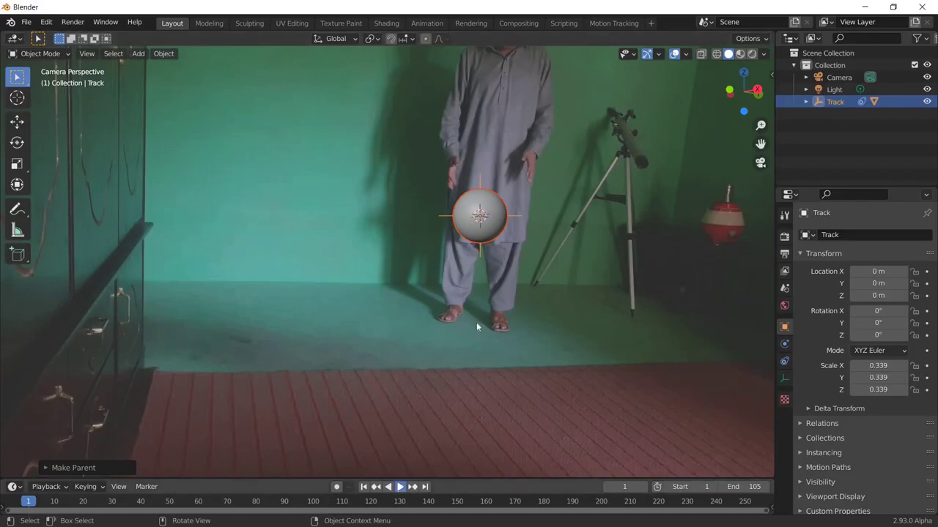
# Step: Play the animation to check that the parented sphere follows the bouncing ball
pyautogui.press('space')
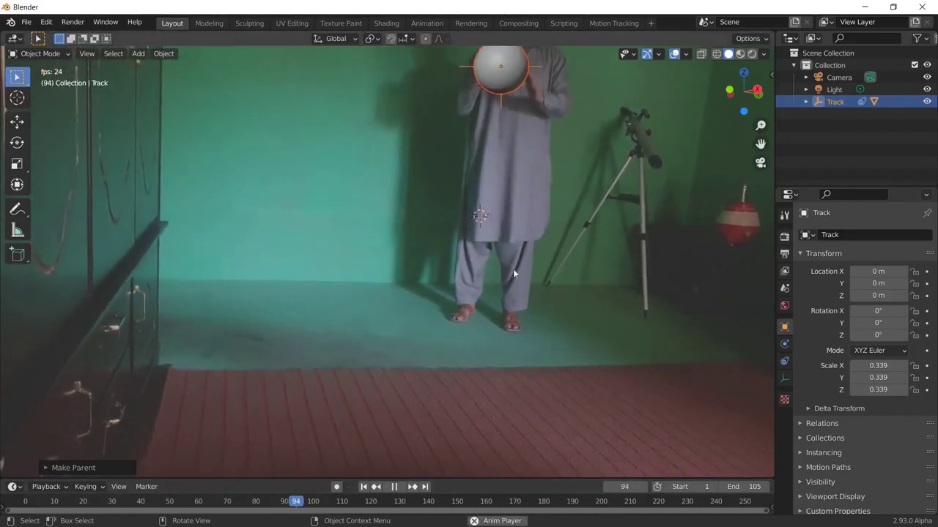
pyautogui.click(396, 487)
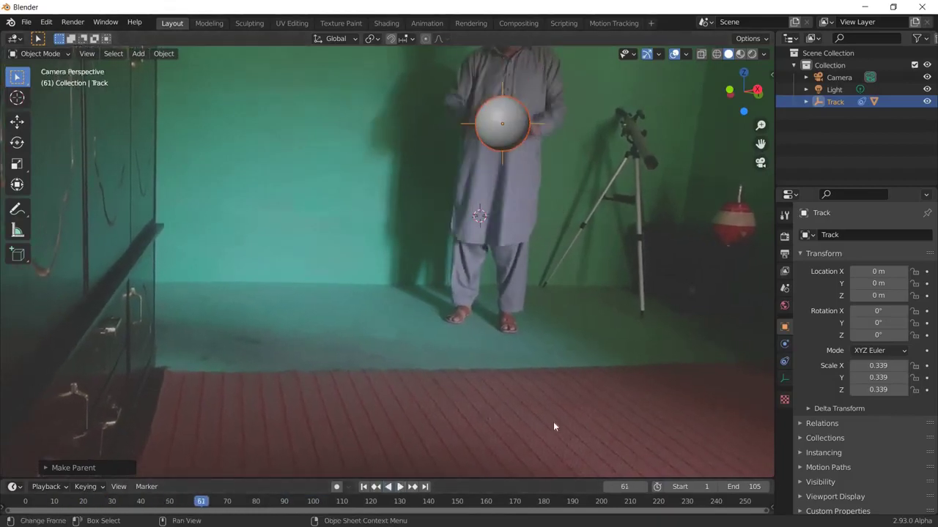
pyautogui.click(400, 487)
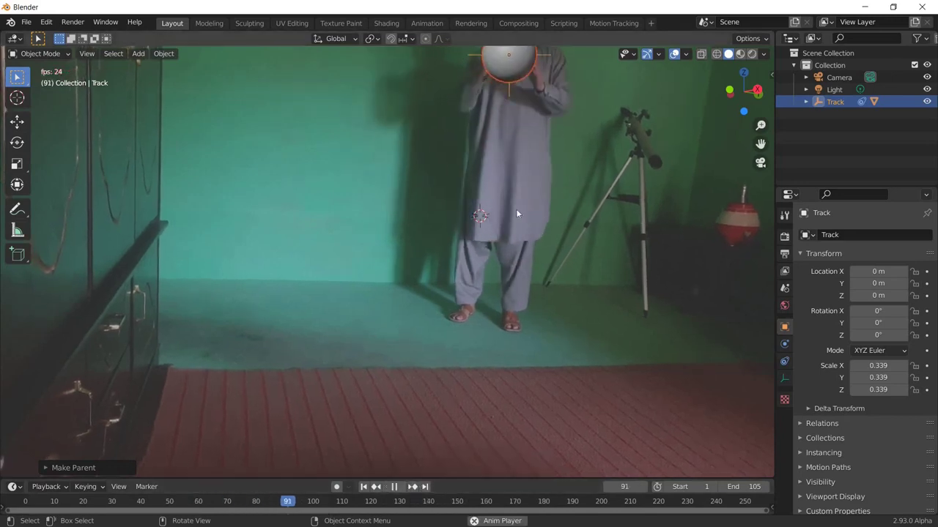